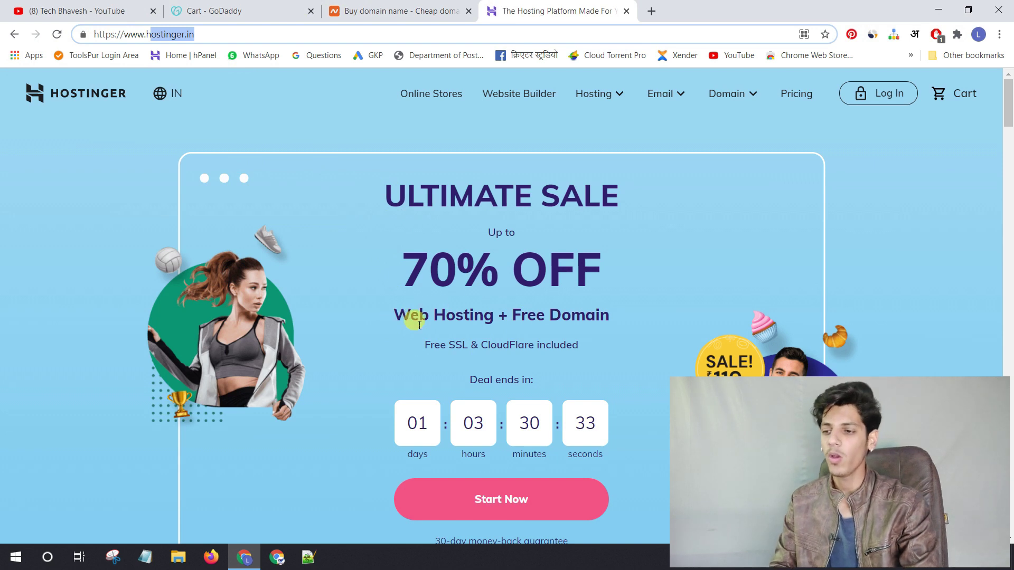
Step: Review the homepage's web hosting sale offer and the free domain feature in the Premium Web Hosting plan
left_click_drag(394, 315, 509, 317)
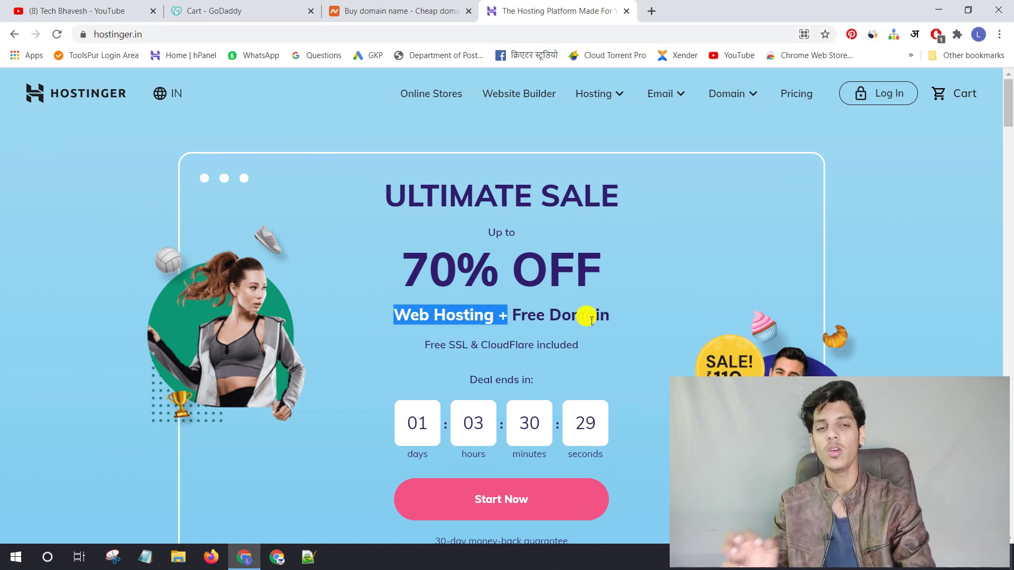
scroll(584, 317, "down", 15)
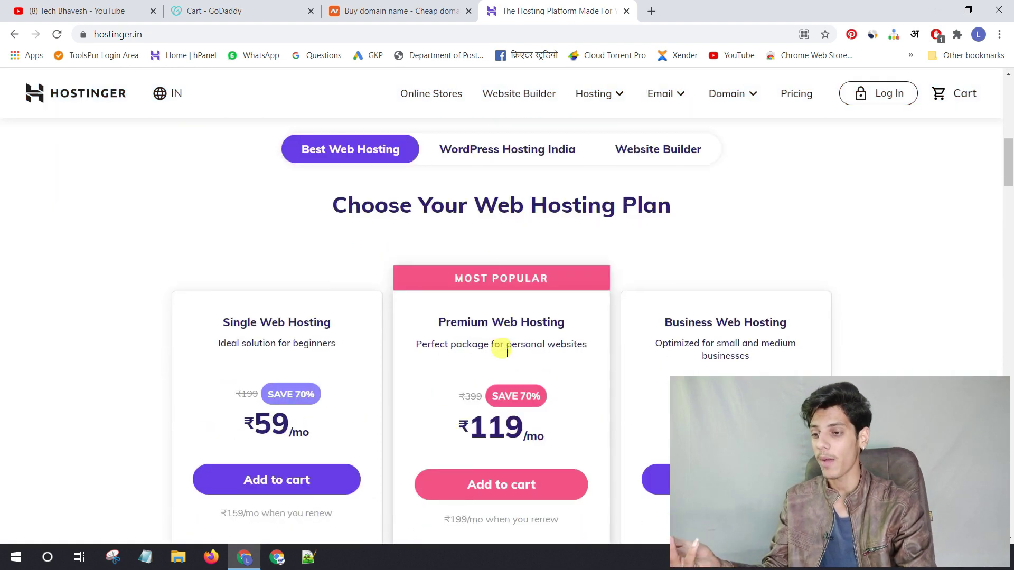
left_click_drag(575, 334, 508, 341)
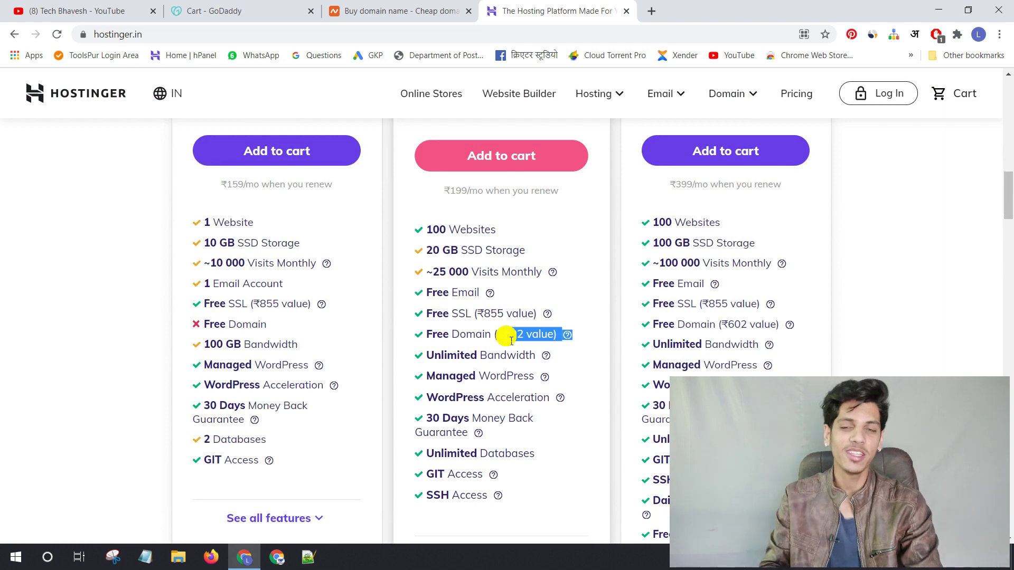
scroll(516, 334, "up", 15)
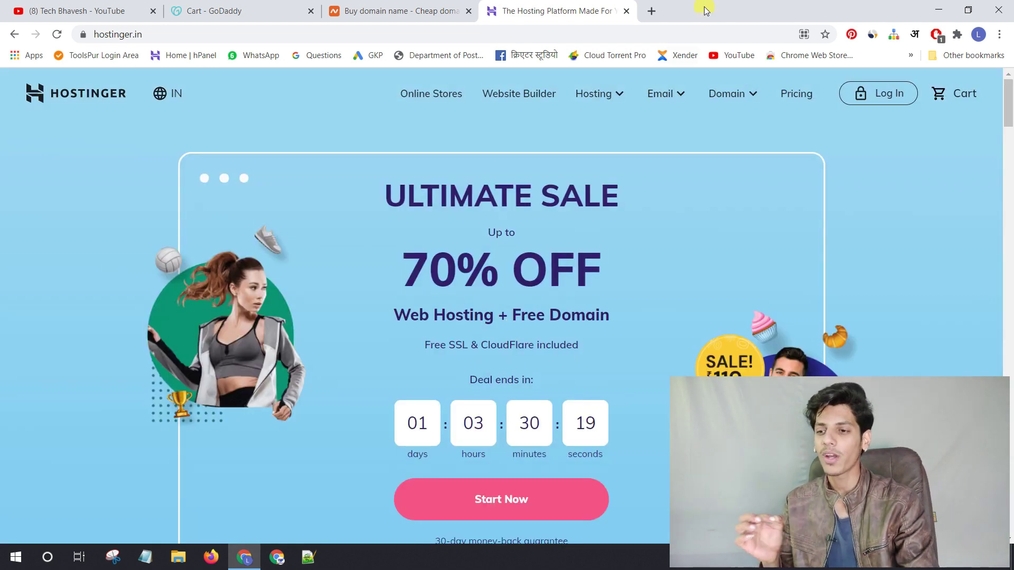
Step: Open the Google Workspace Email Hosting page, review the Google Workspace Email plan's price and features, and add the plan to the cart
mouse_move(652, 106)
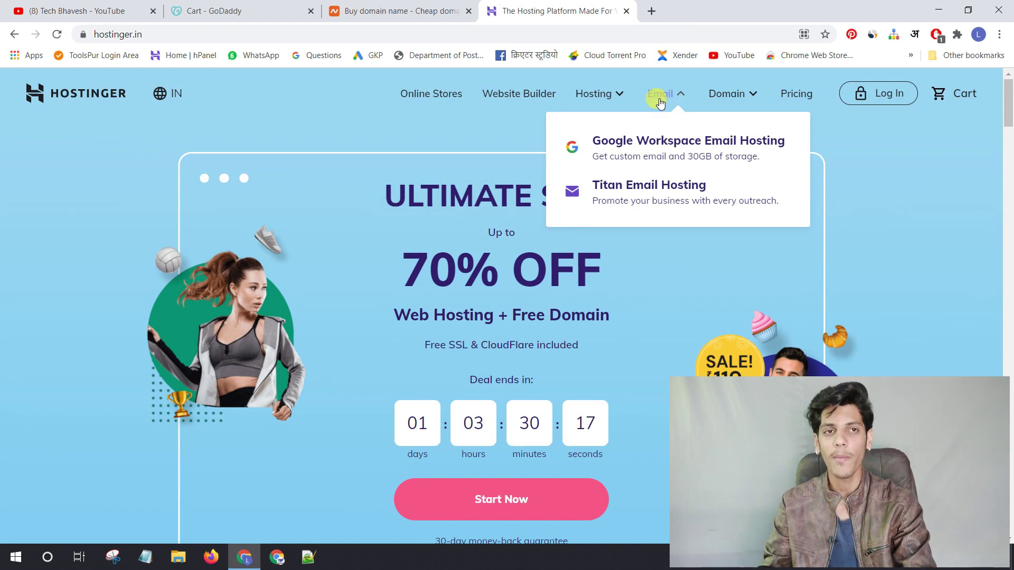
left_click(697, 143)
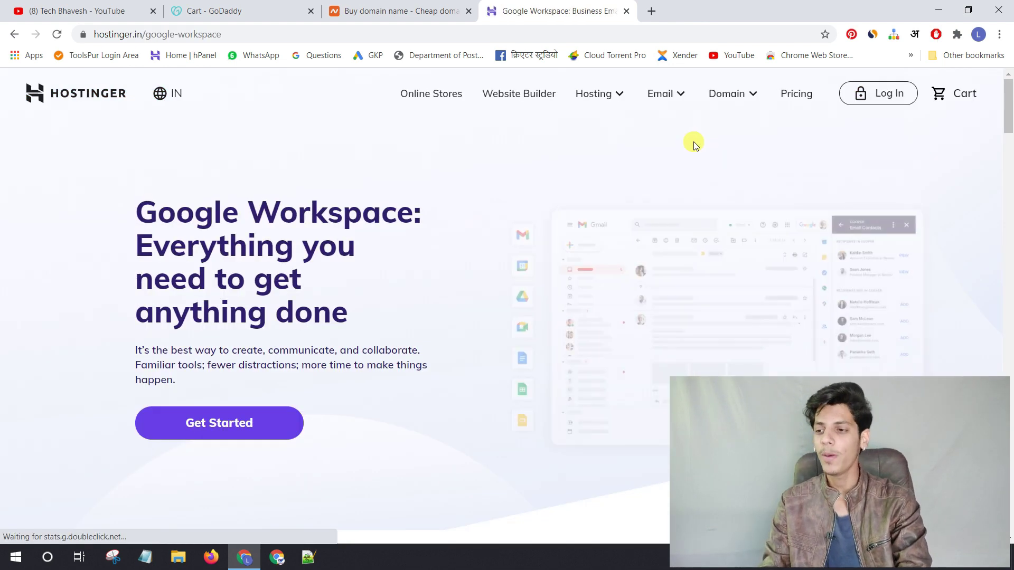
scroll(694, 142, "down", 6)
scroll(702, 153, "down", 2)
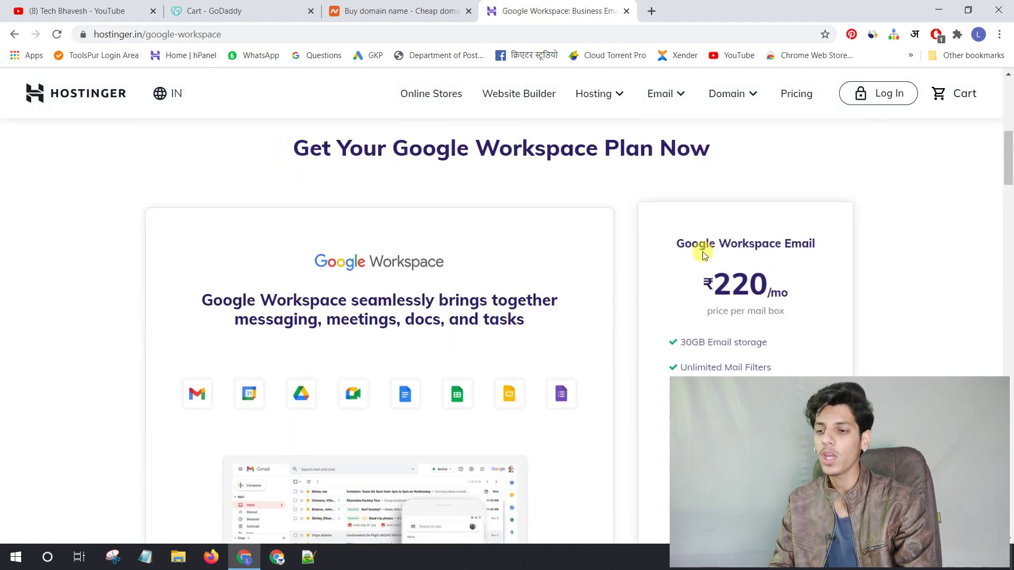
left_click_drag(676, 241, 818, 243)
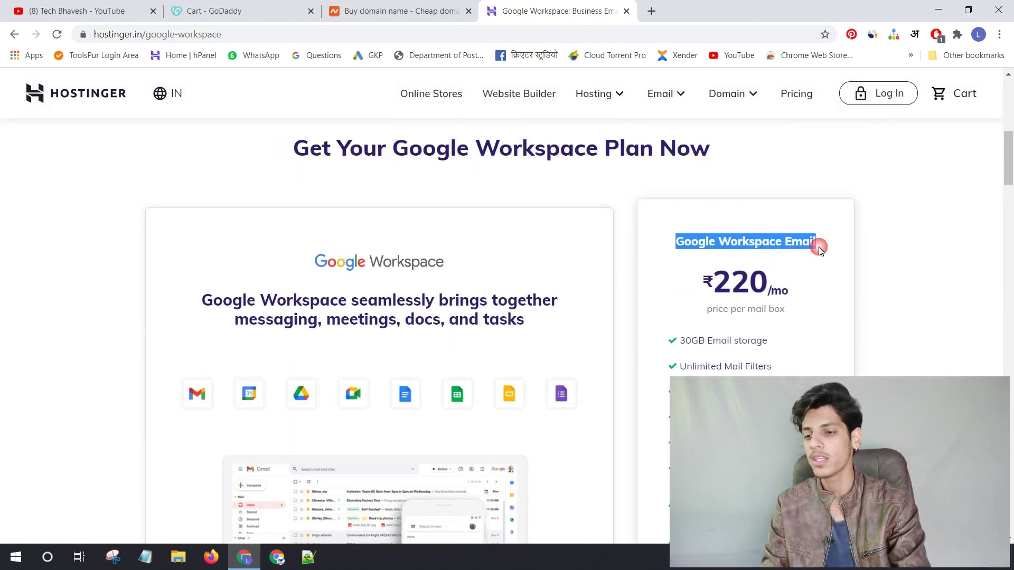
left_click_drag(710, 280, 775, 283)
scroll(812, 299, "down", 1)
scroll(812, 299, "down", 4)
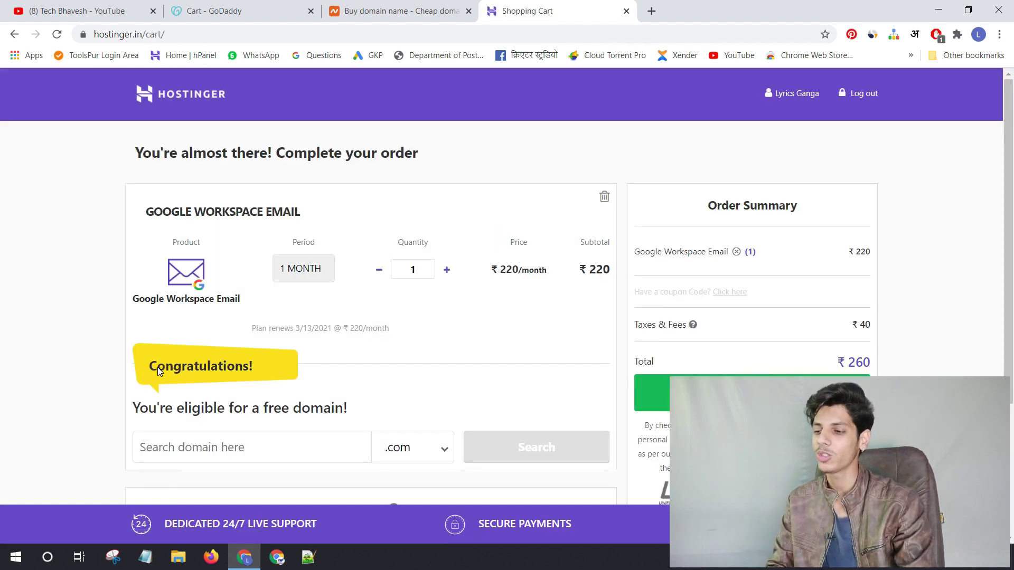
Step: Search for techbhaveshyttt with the .com extension in the cart's free domain offer and add it to the order
left_click_drag(129, 409, 333, 424)
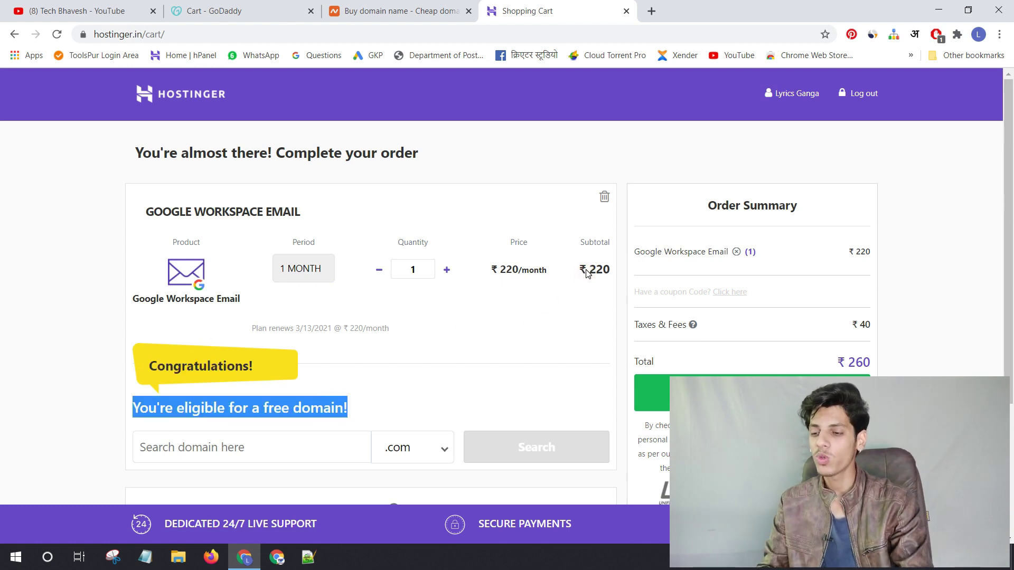
left_click_drag(586, 269, 604, 272)
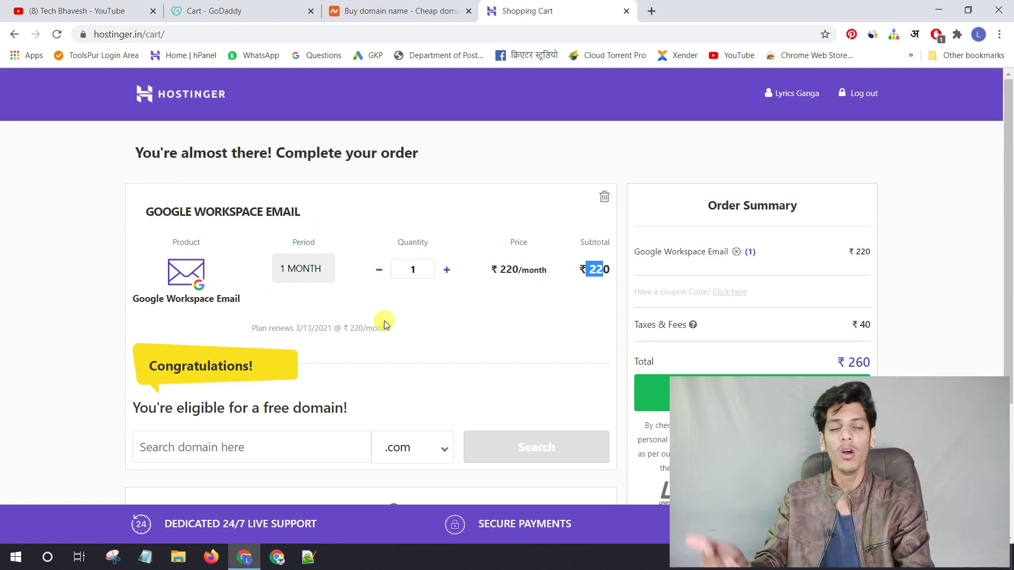
left_click(169, 447)
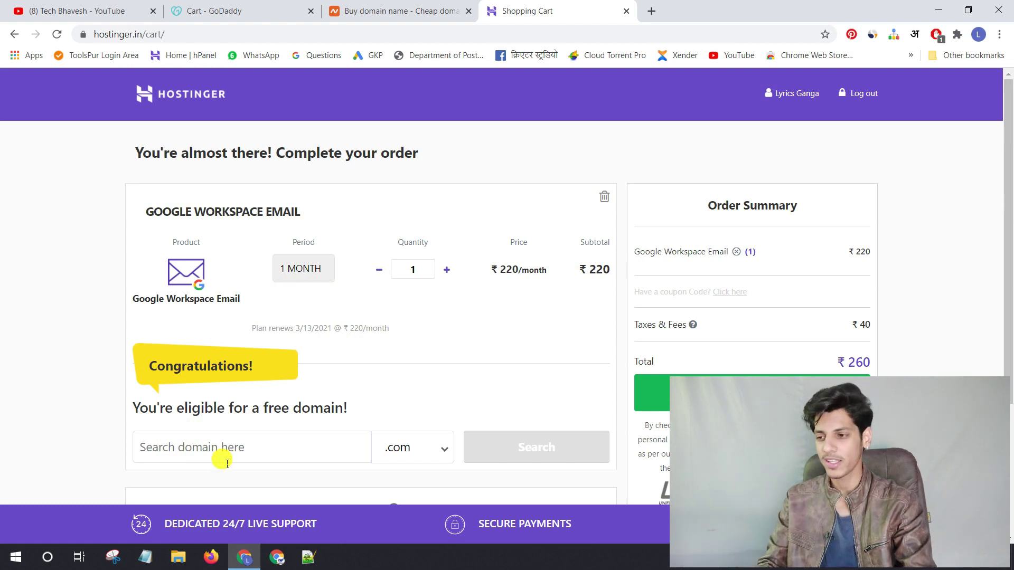
type("techbhaves")
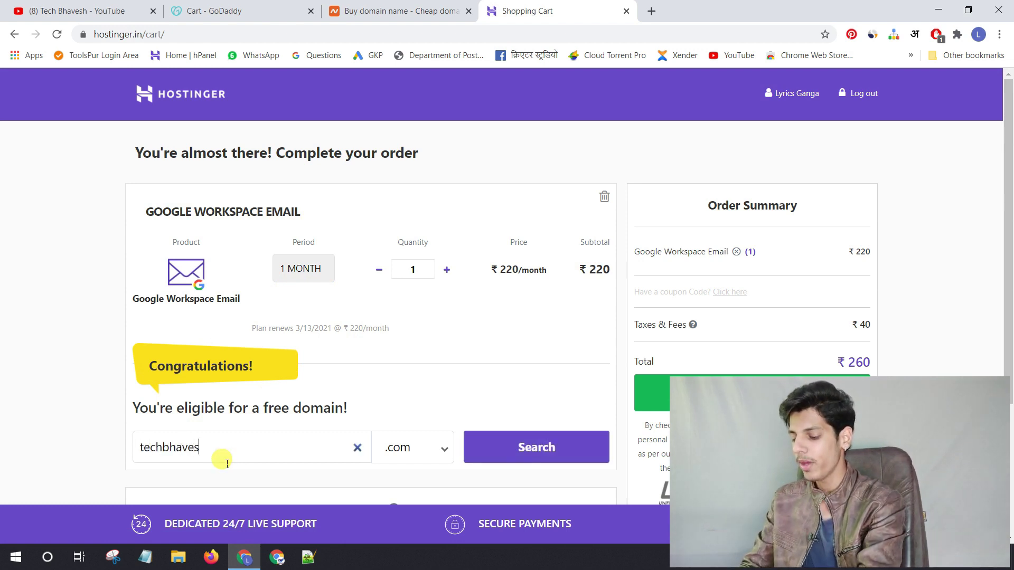
type("hyttt")
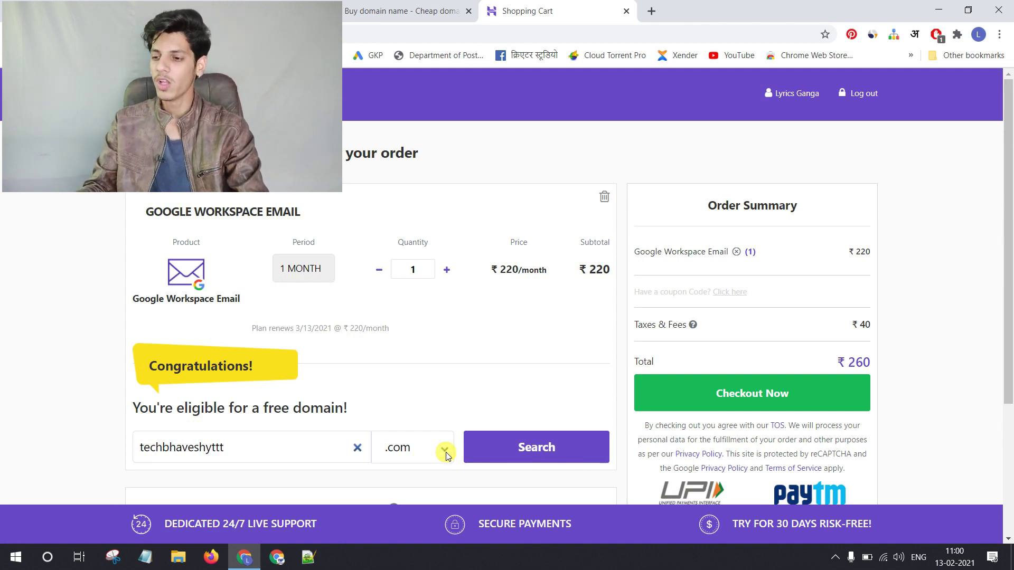
left_click(507, 455)
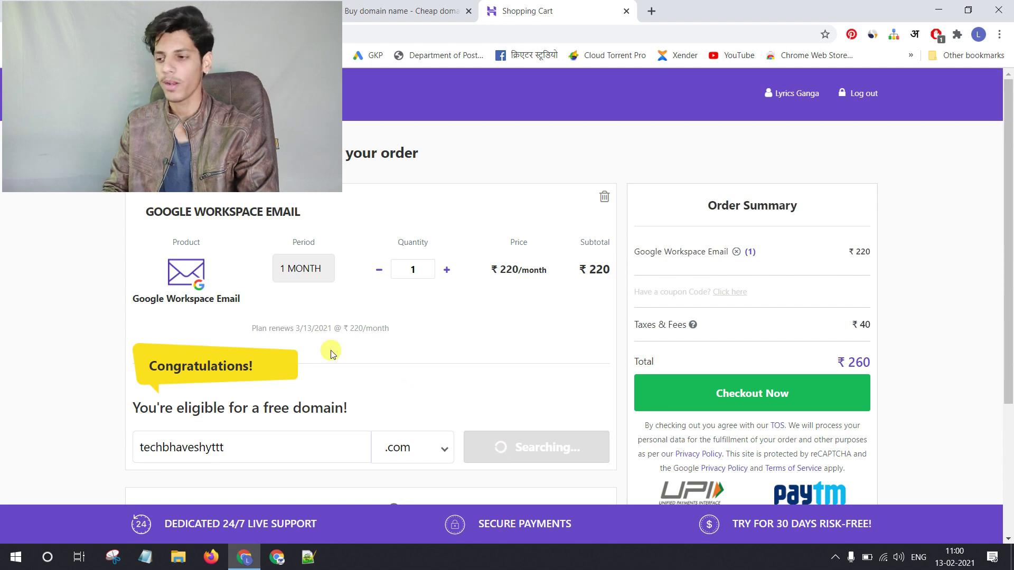
scroll(325, 346, "down", 3)
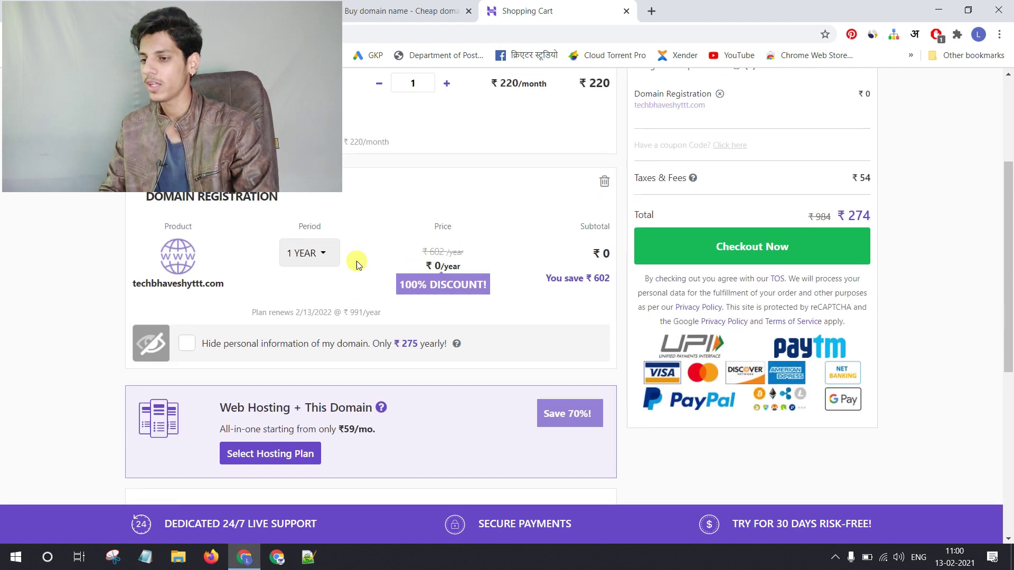
Step: Examine the domain registration's price and discount in the cart and the order total in the Order Summary
left_click_drag(133, 283, 213, 286)
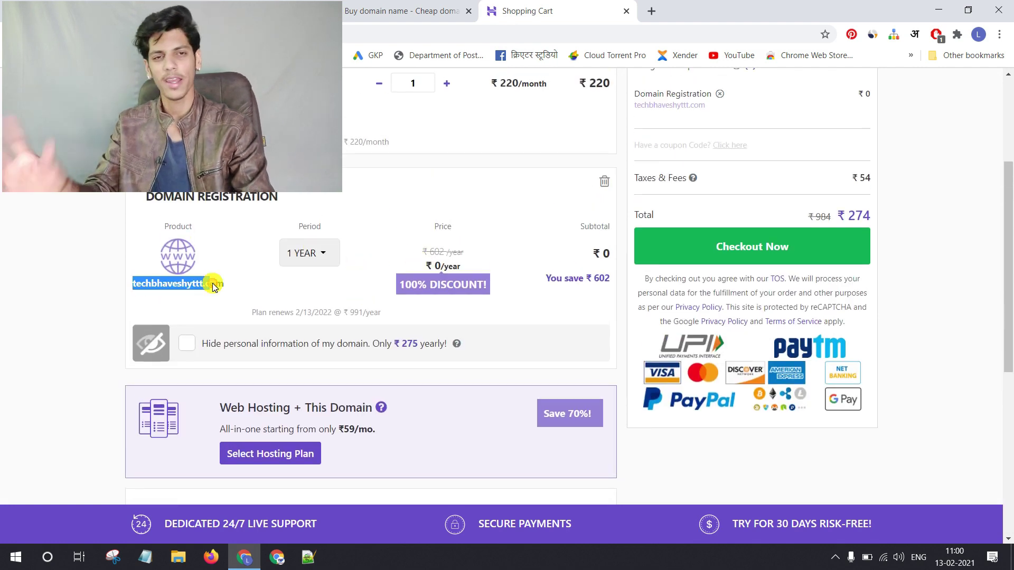
left_click(213, 290)
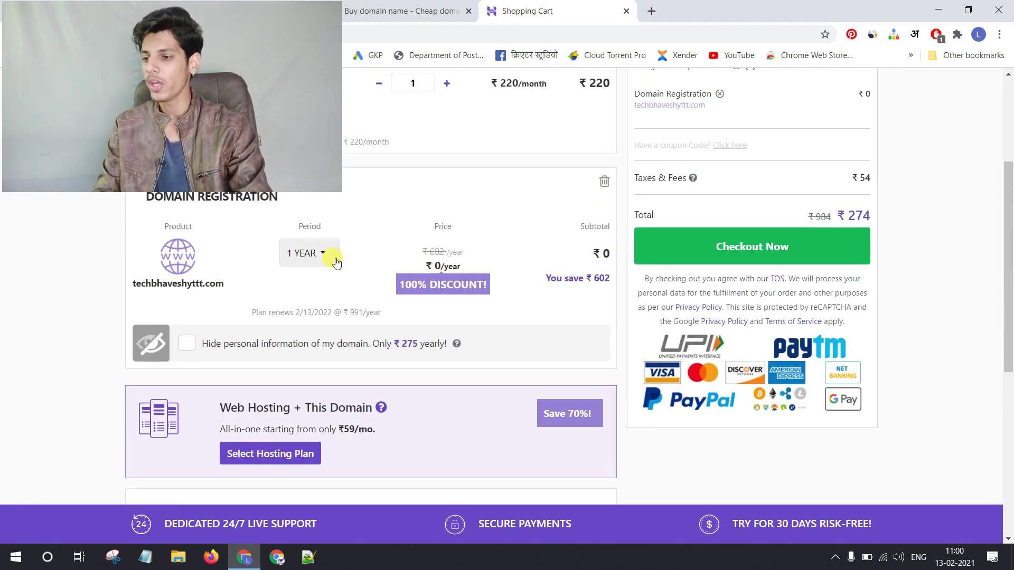
left_click_drag(422, 270, 465, 273)
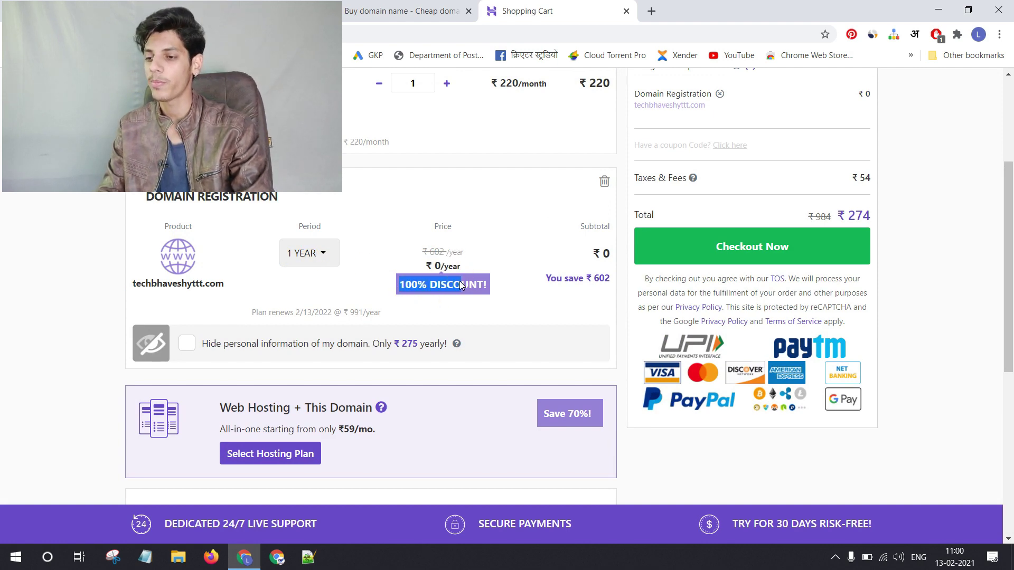
scroll(668, 179, "up", 4)
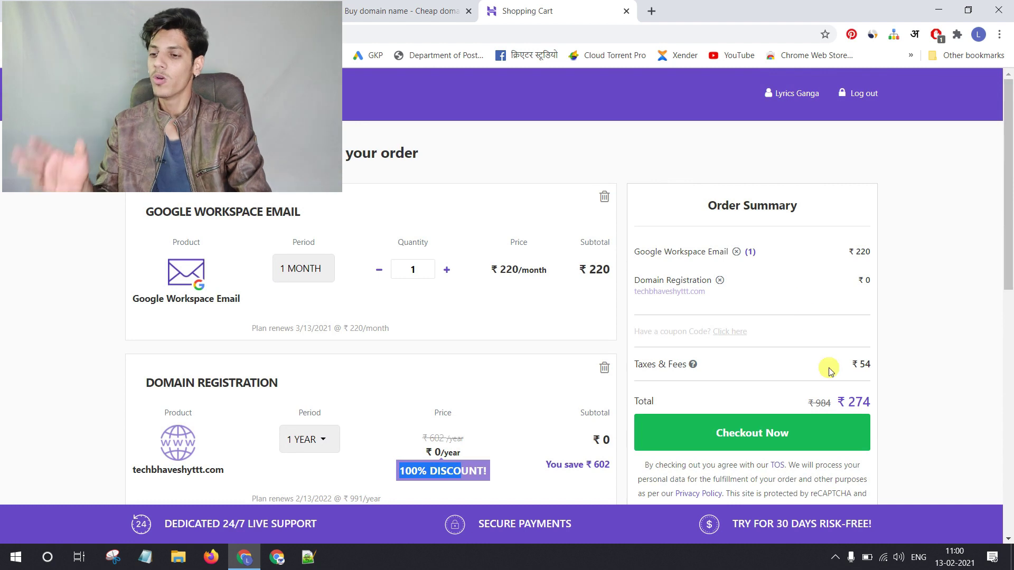
left_click(836, 402)
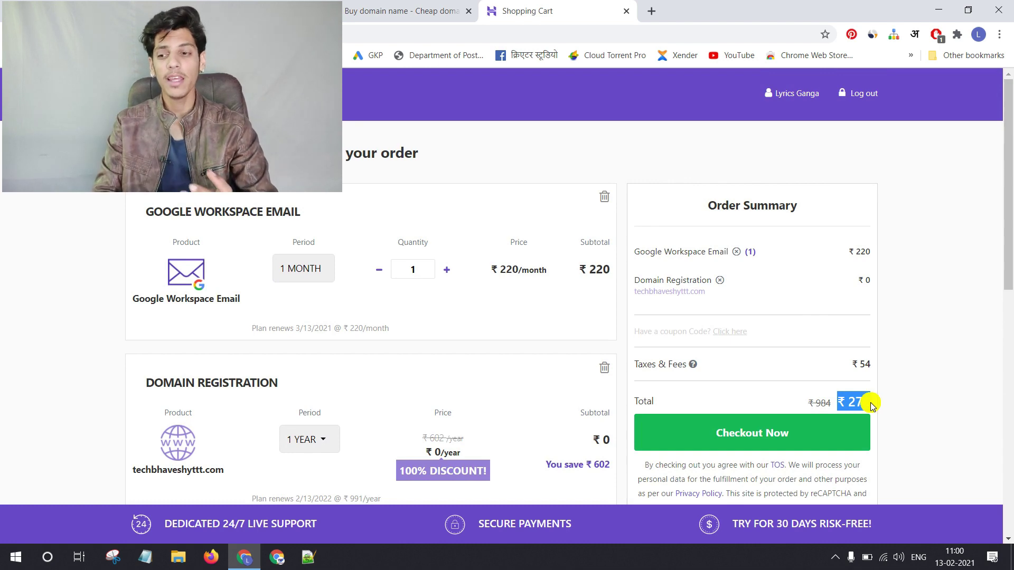
left_click_drag(871, 405, 880, 401)
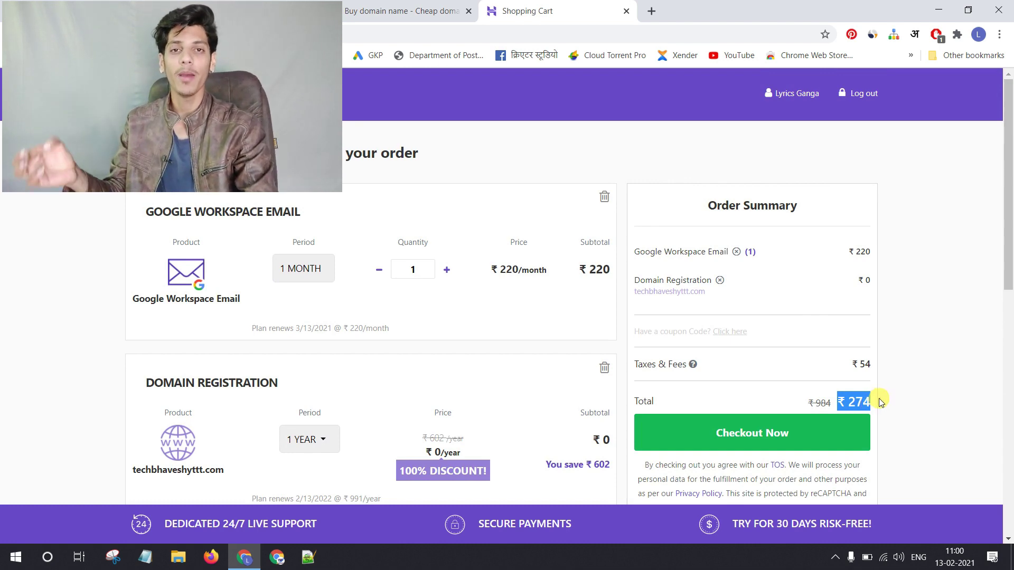
scroll(855, 373, "down", 1)
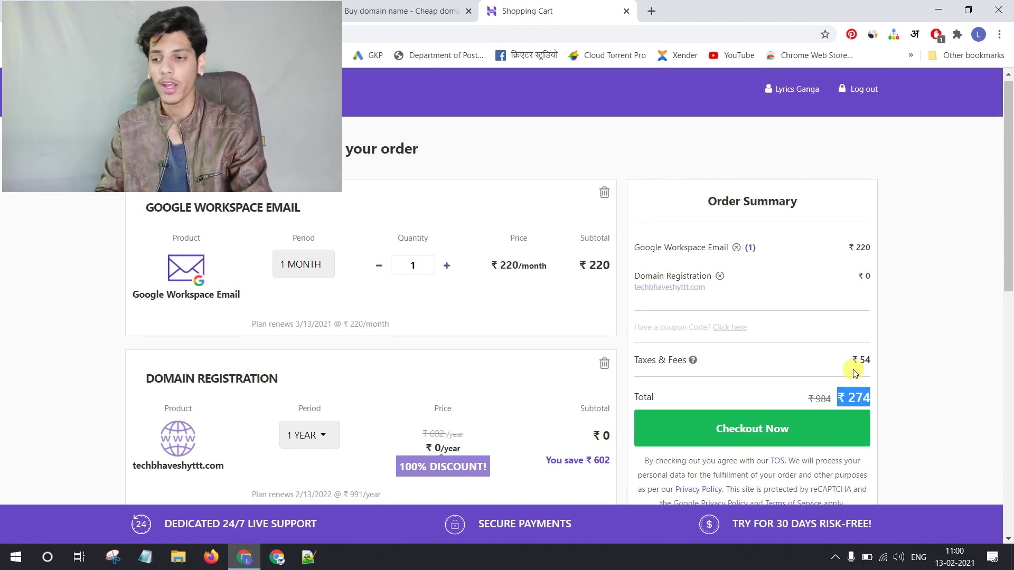
scroll(301, 238, "down", 4)
scroll(369, 233, "up", 4)
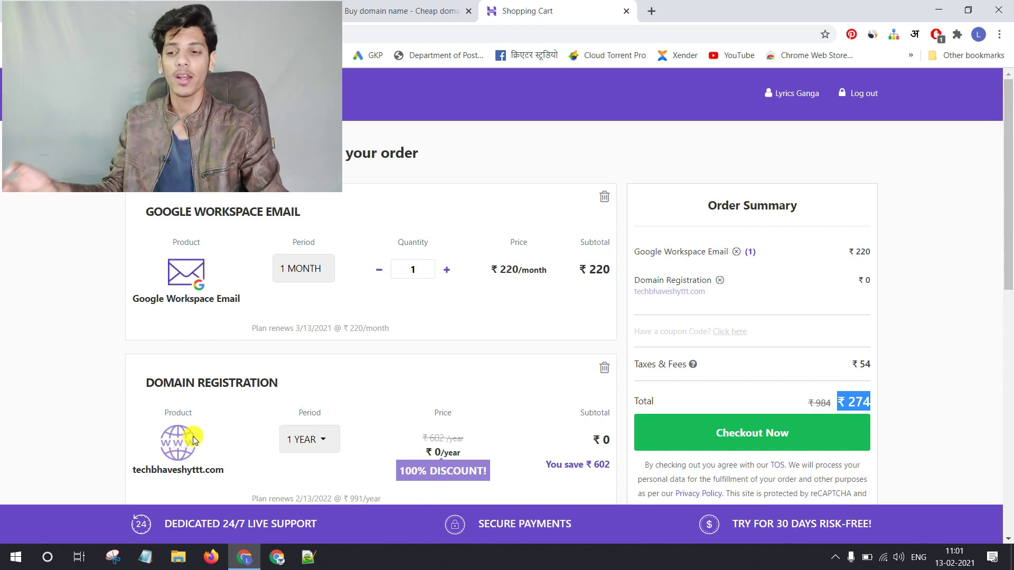
Step: Proceed to checkout for the email plan and domain, and review the payment methods and the order total
left_click(808, 422)
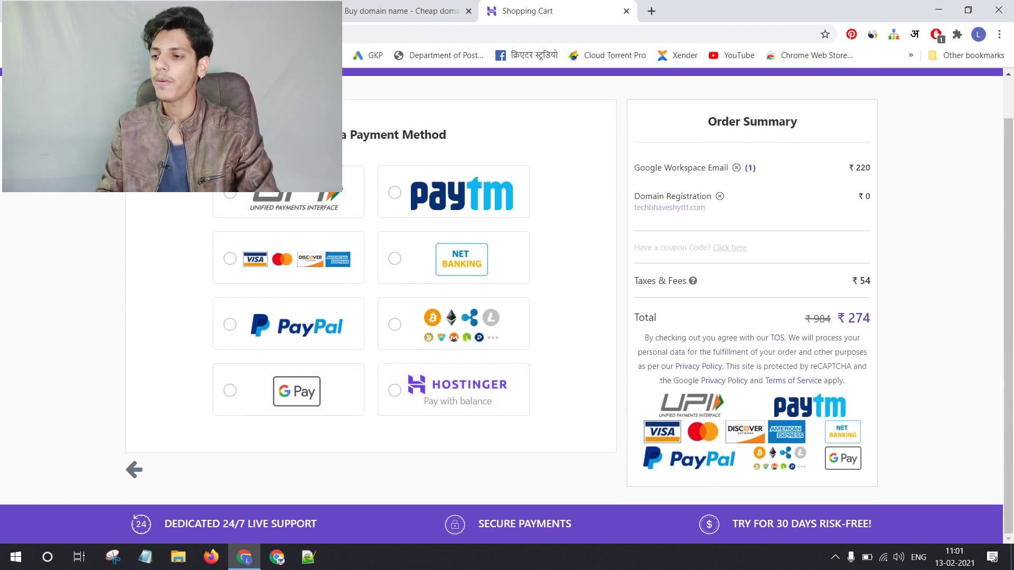
left_click_drag(295, 135, 434, 145)
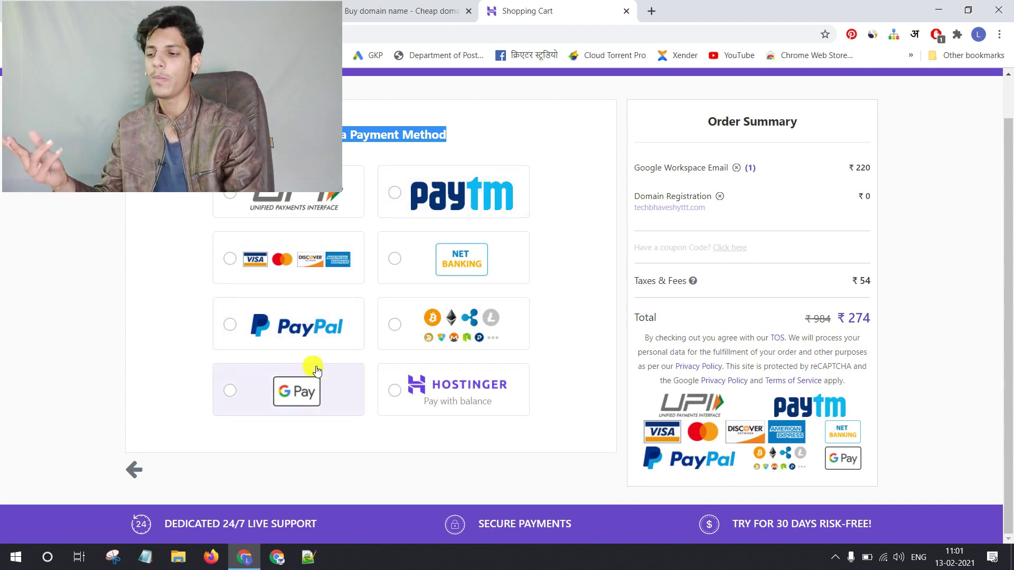
left_click(848, 321)
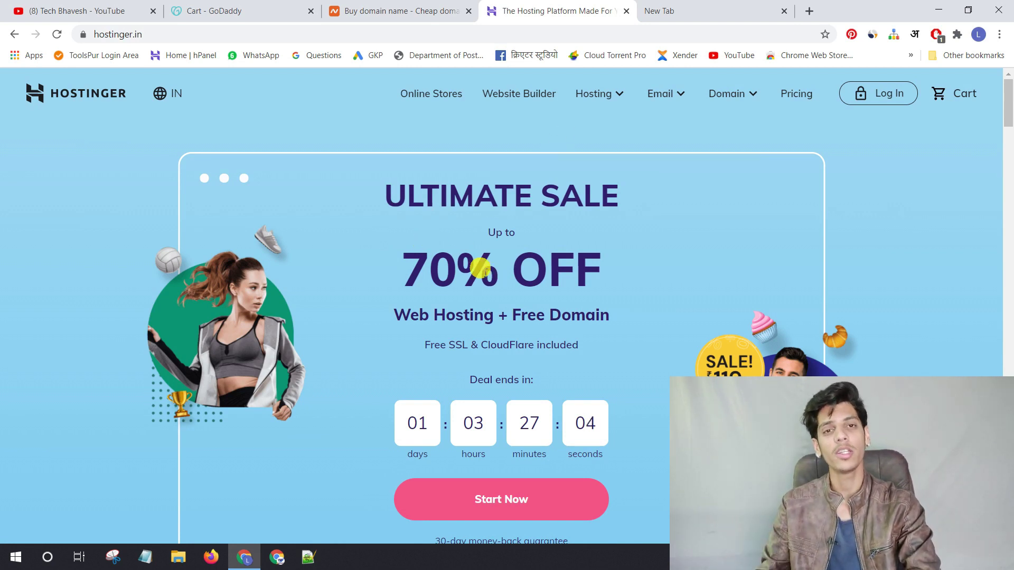
Step: Examine the Single Web Hosting plan's price and feature list on the Hostinger homepage
scroll(480, 270, "down", 15)
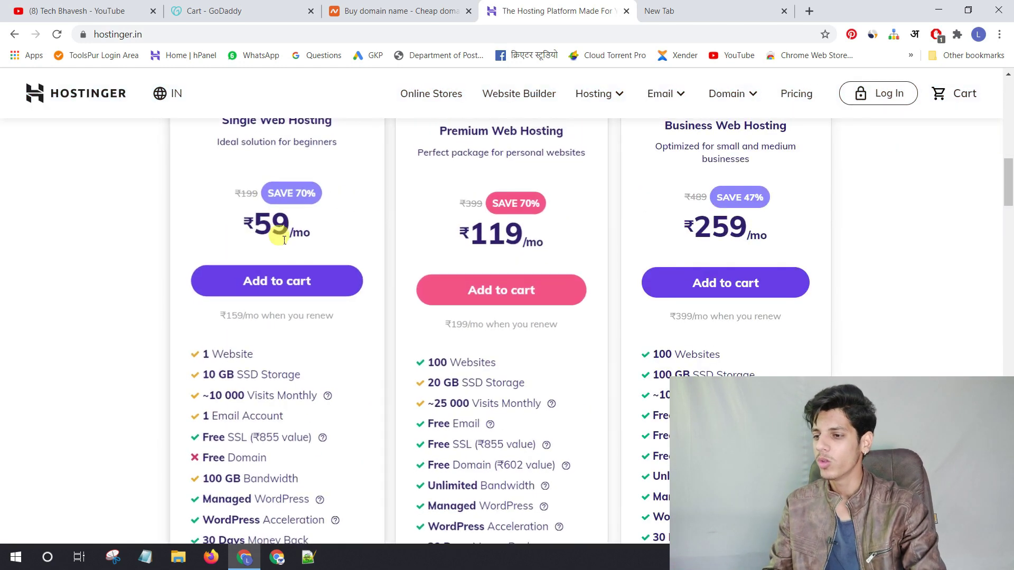
scroll(276, 211, "up", 4)
left_click_drag(242, 319, 337, 326)
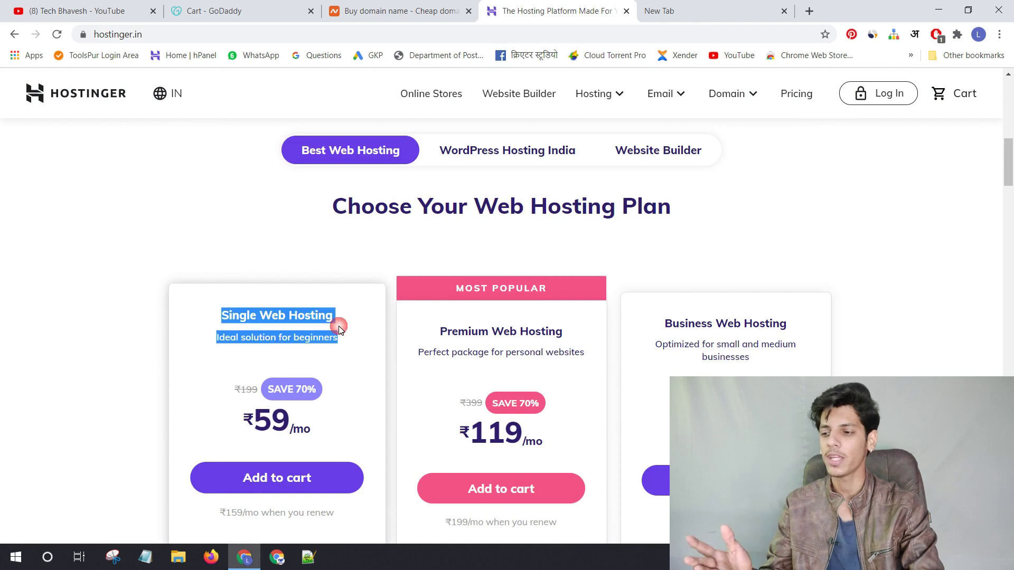
scroll(326, 324, "down", 3)
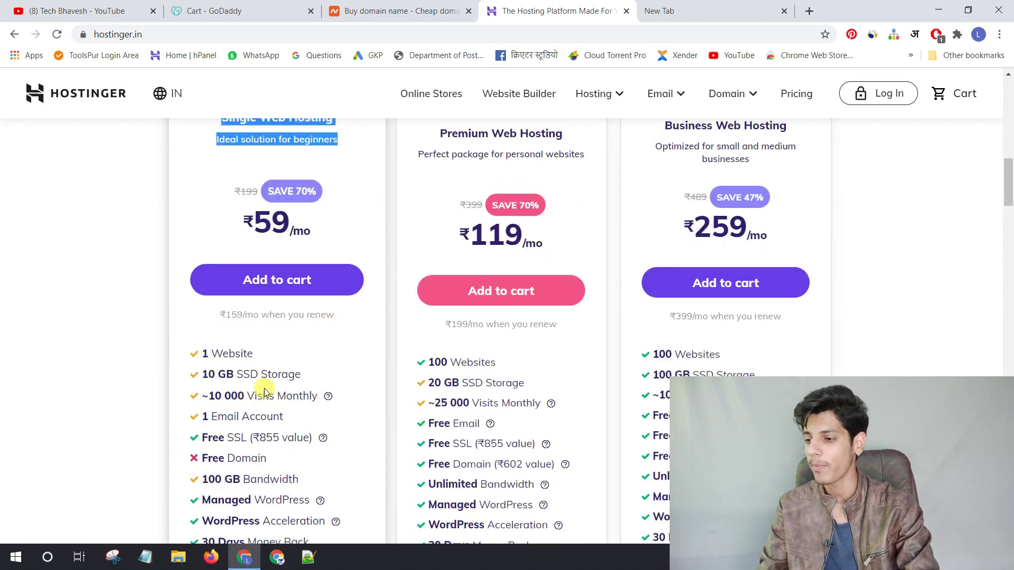
scroll(235, 523, "down", 1)
scroll(231, 506, "down", 3)
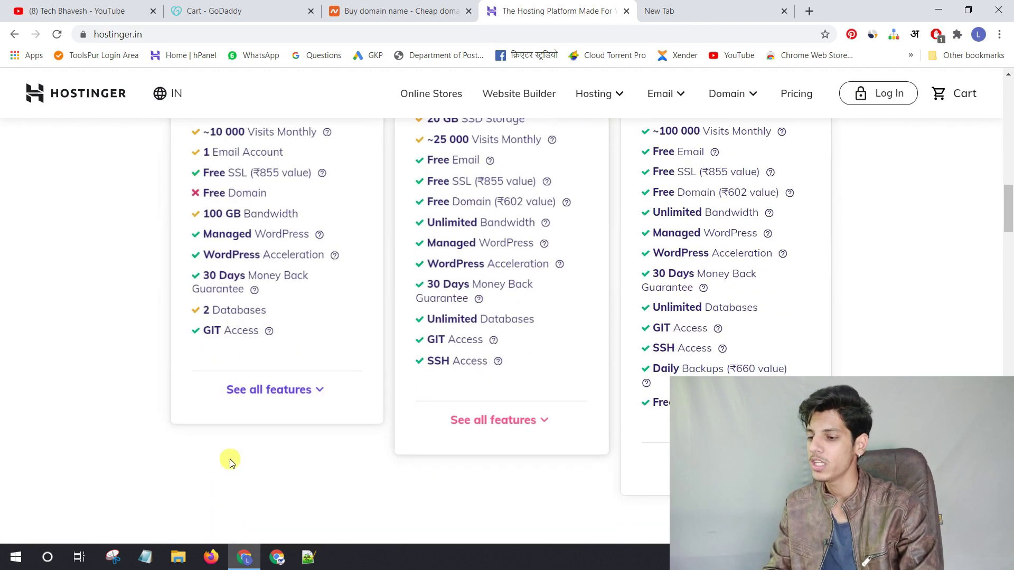
Step: Examine the Premium Web Hosting plan's price and features, including its website allowance, against the neighbouring plans
scroll(448, 194, "up", 5)
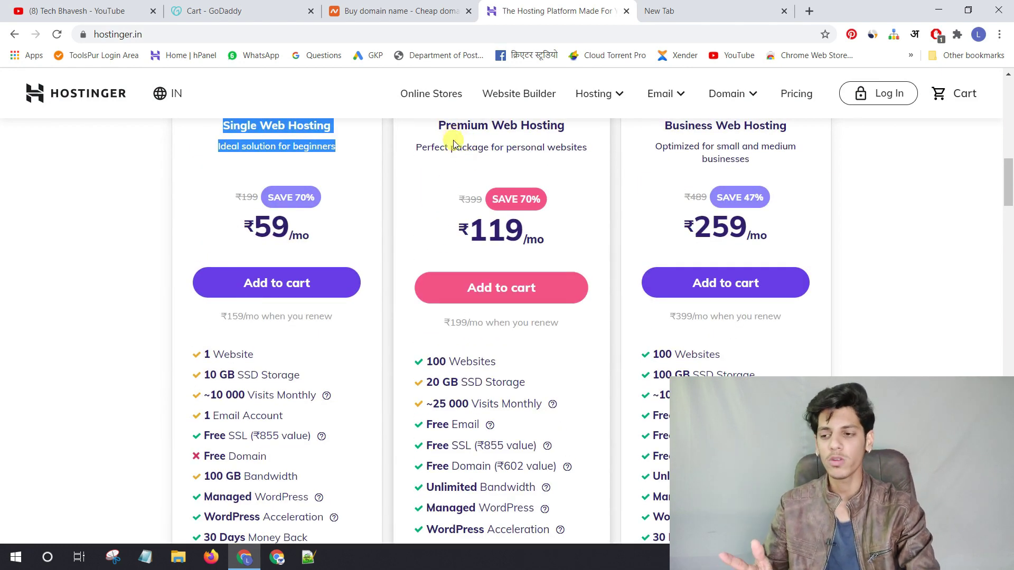
scroll(468, 347, "down", 1)
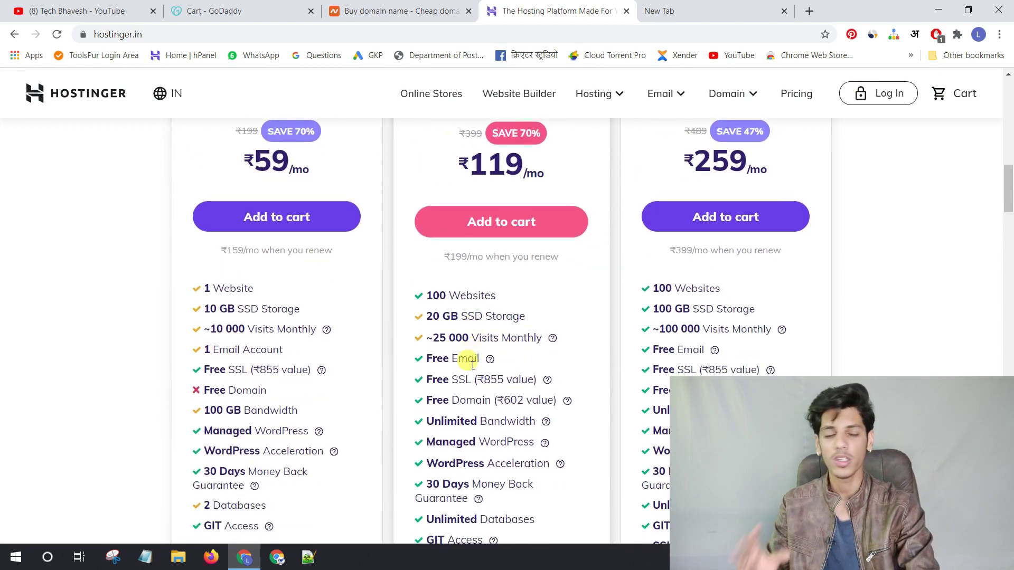
scroll(569, 393, "down", 1)
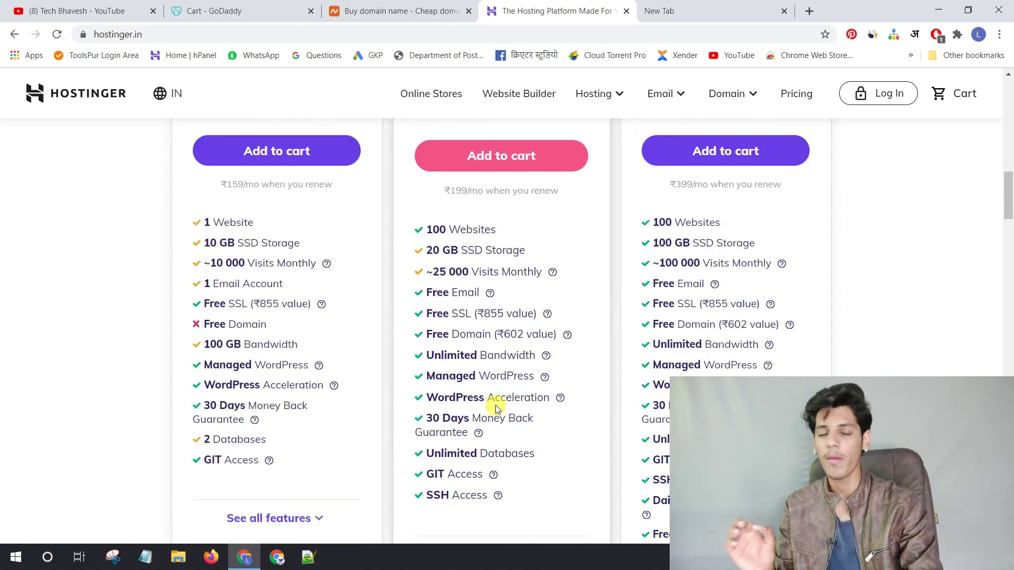
scroll(468, 453, "up", 3)
left_click_drag(427, 427, 472, 428)
scroll(473, 428, "down", 3)
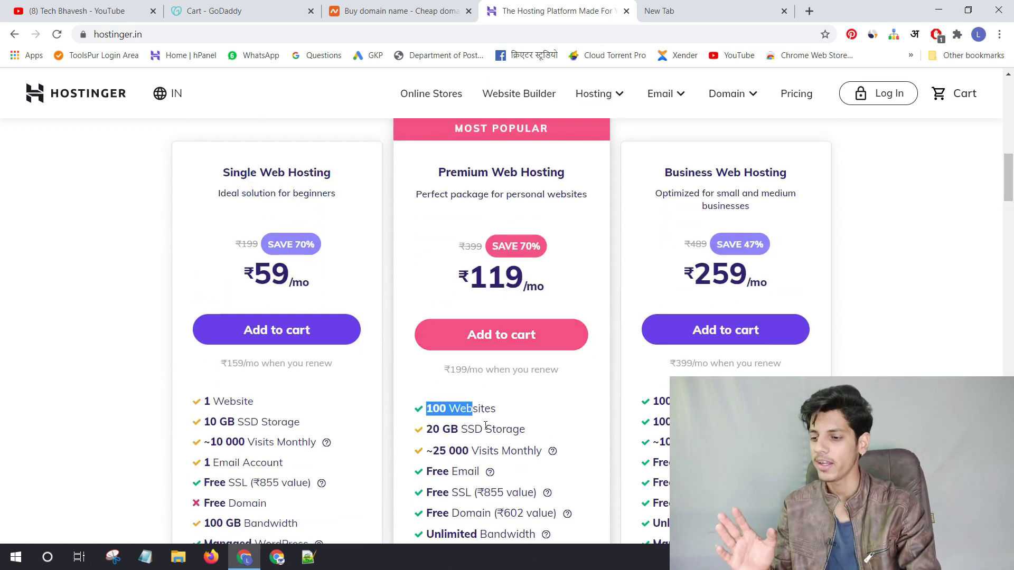
Step: Add the Premium Web Hosting plan to the cart and review its billing periods alongside the email plan
scroll(529, 312, "down", 3)
scroll(520, 389, "up", 5)
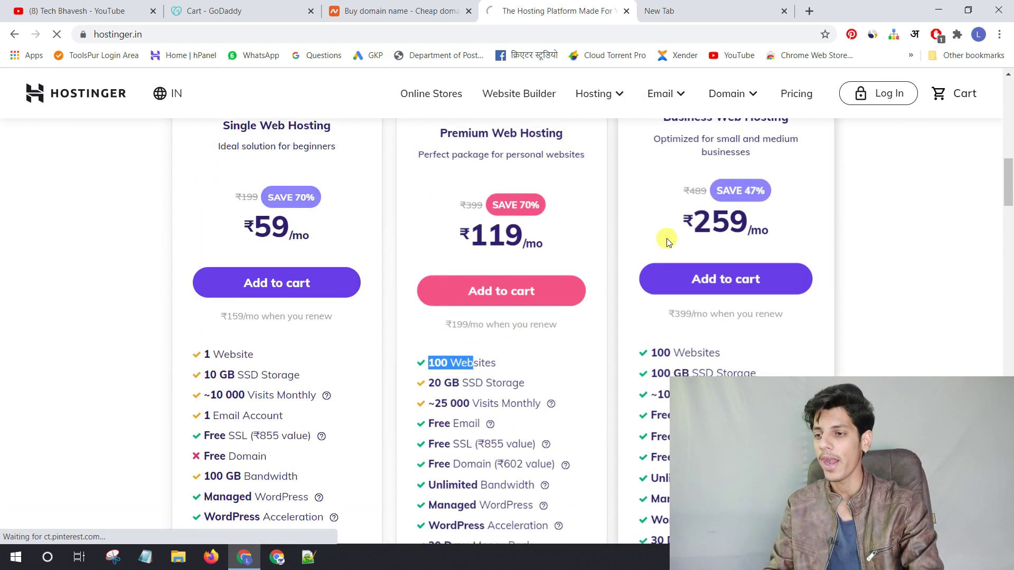
left_click(533, 278)
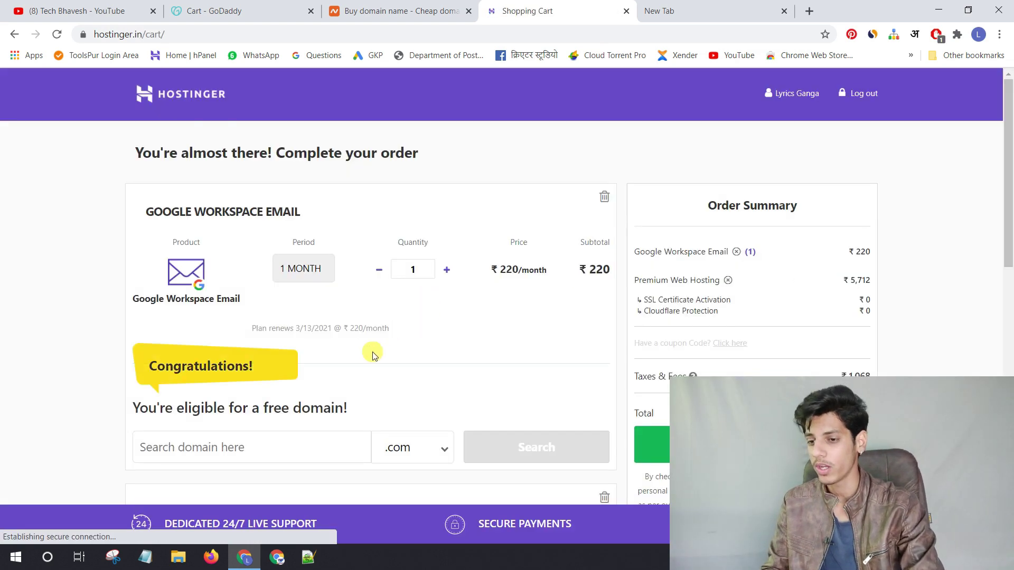
scroll(464, 259, "down", 3)
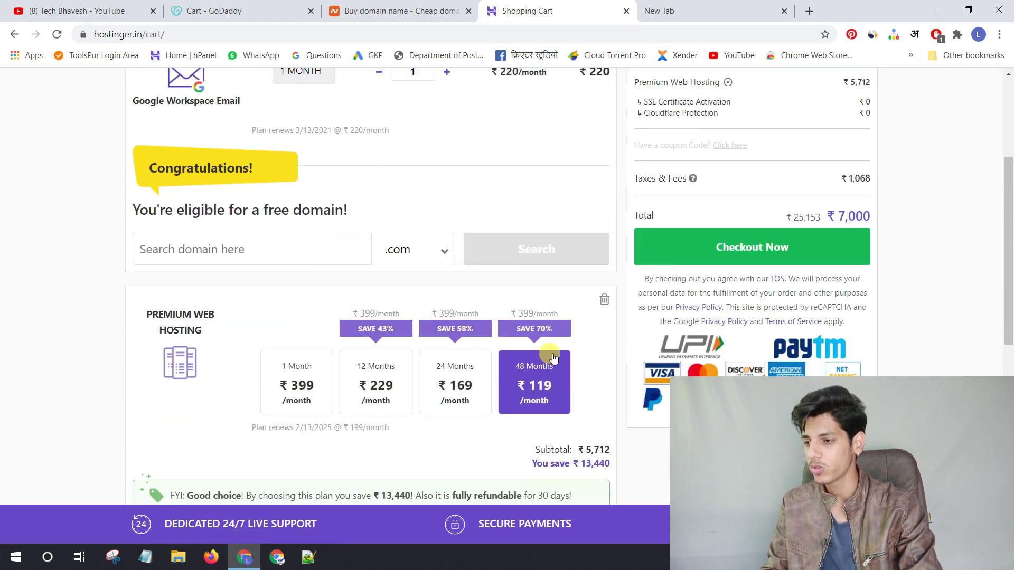
scroll(487, 219, "up", 3)
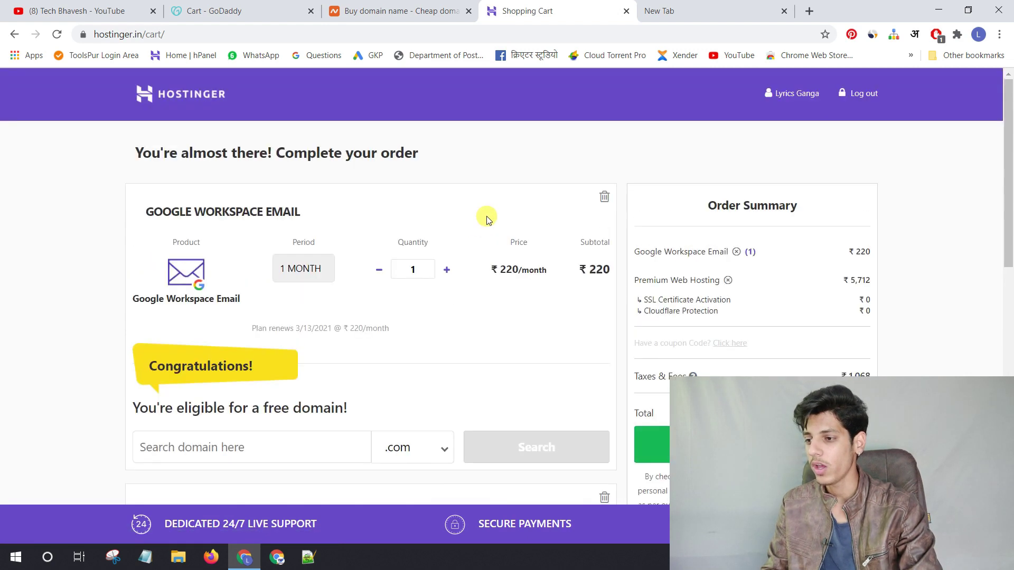
Step: Remove Google Workspace Email from the cart and set the Premium Web Hosting period to 12 months
left_click(604, 197)
scroll(484, 273, "down", 5)
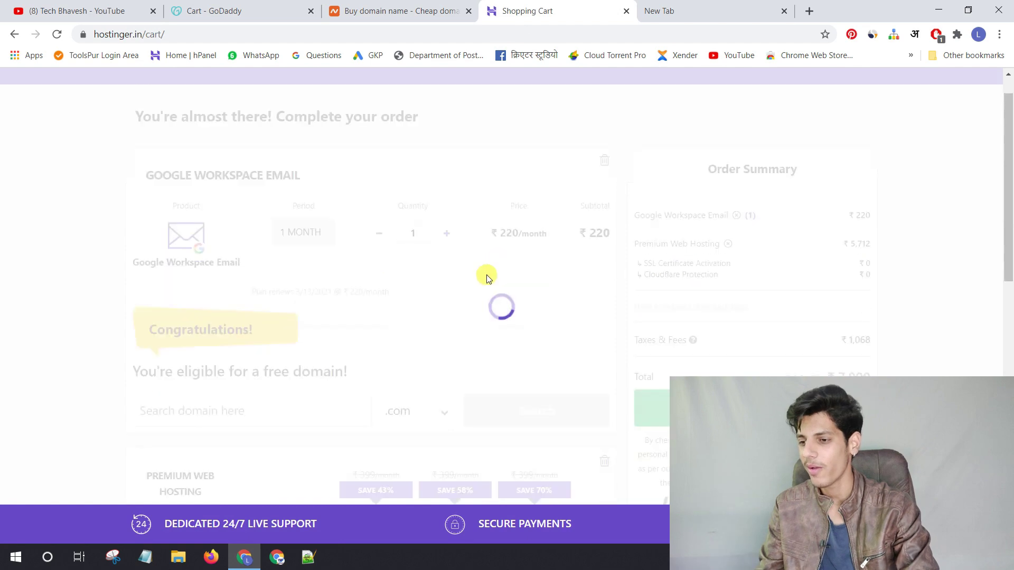
scroll(368, 236, "up", 5)
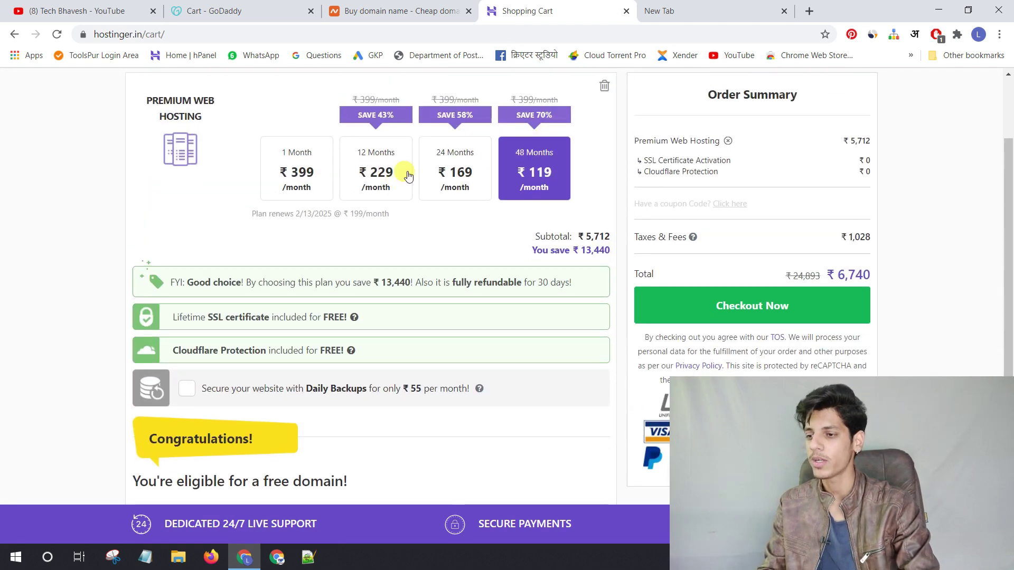
left_click(372, 174)
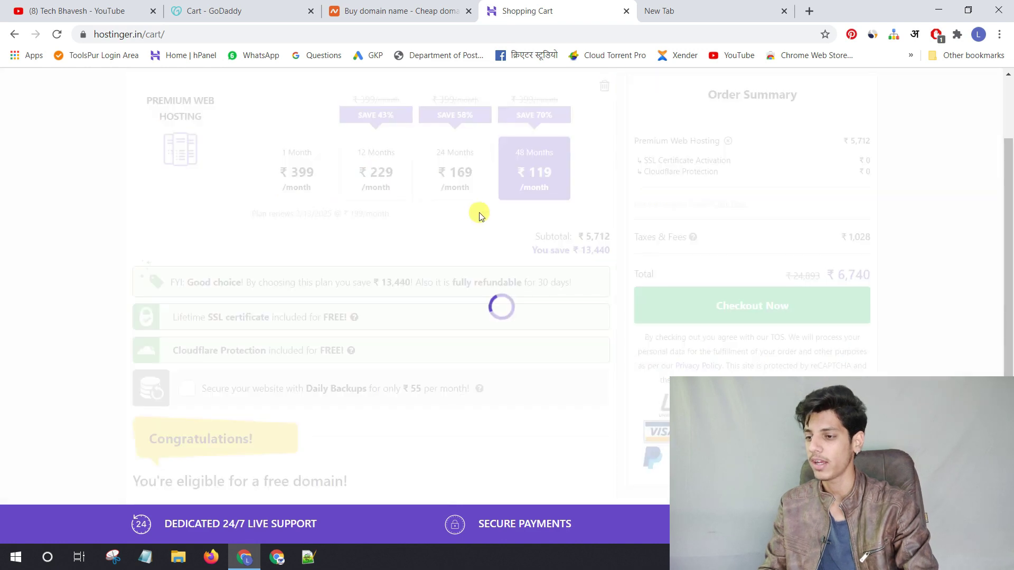
scroll(415, 308, "down", 5)
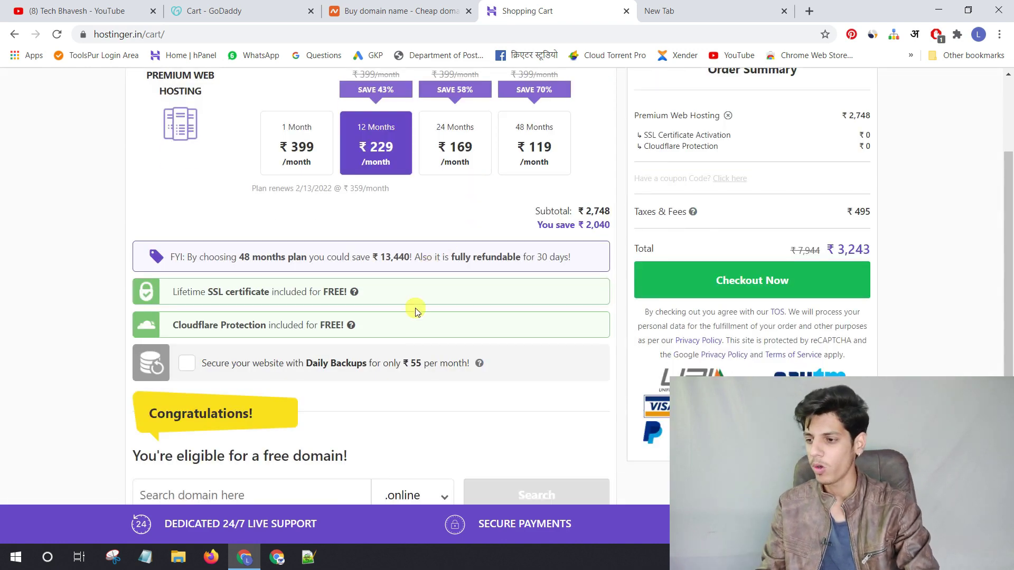
scroll(392, 281, "up", 4)
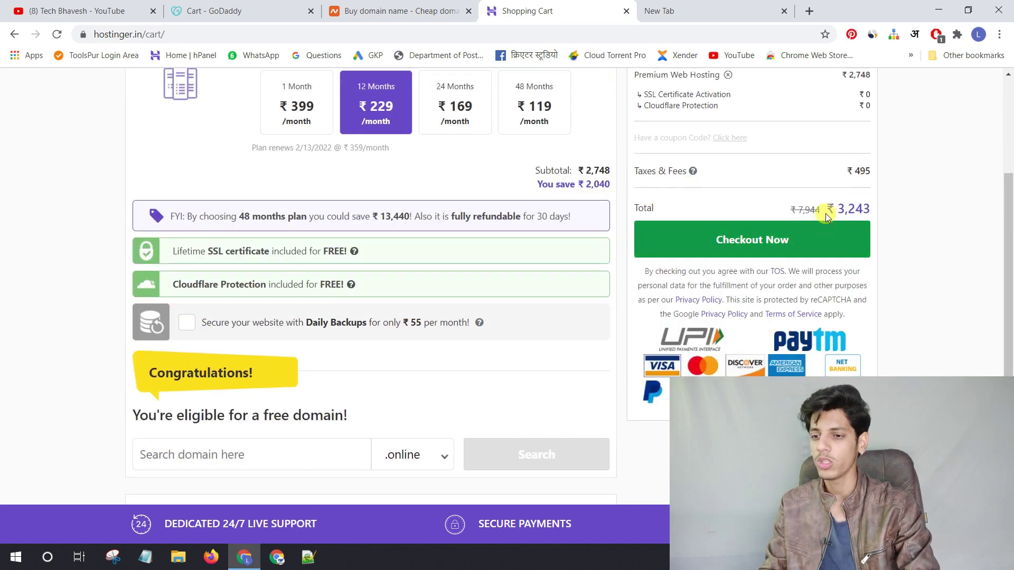
Step: Apply the coupon code TECHBHAVESH to the order and check the new total in the Order Summary
left_click(734, 138)
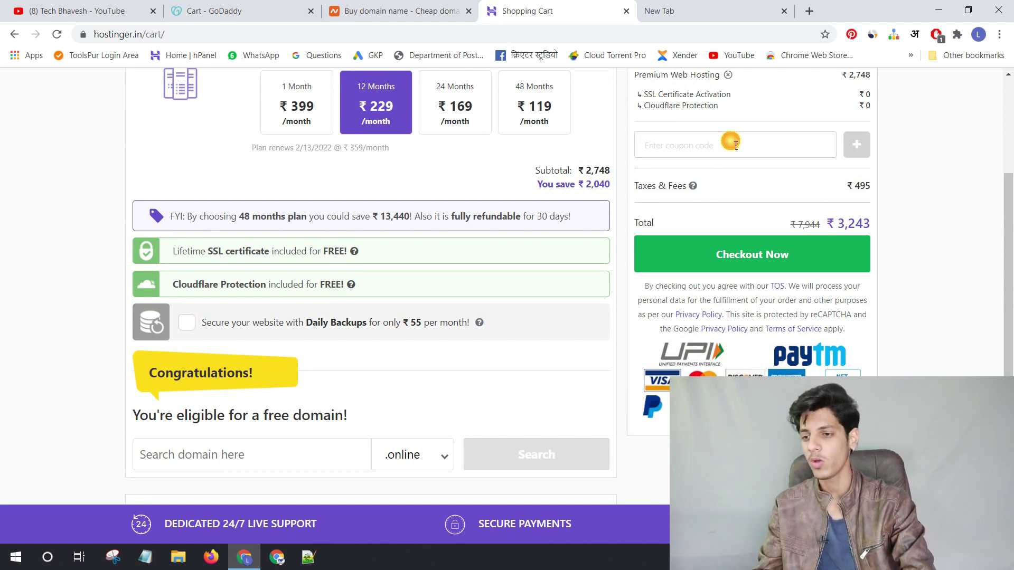
type("T")
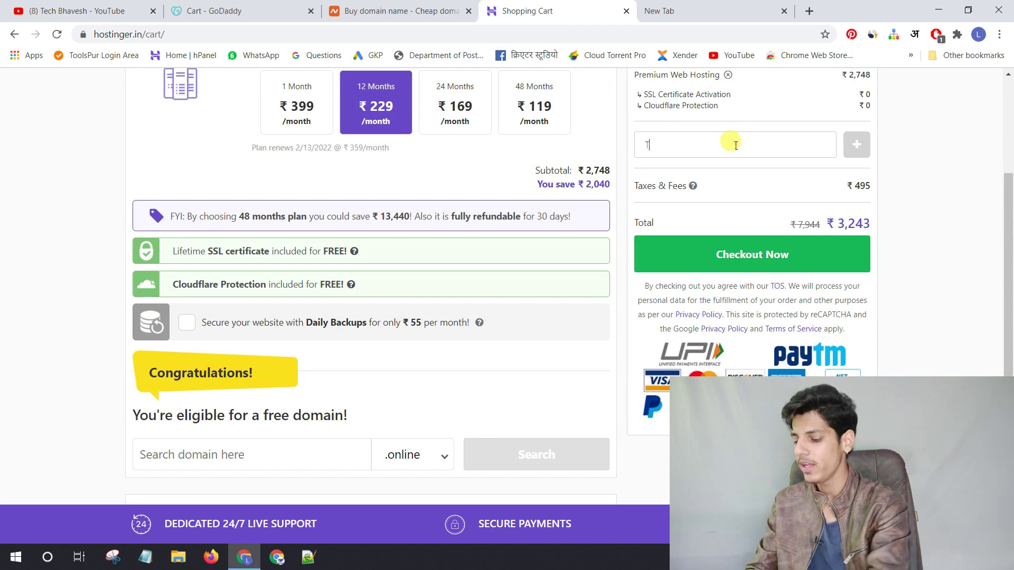
type("ECHBHAVESH")
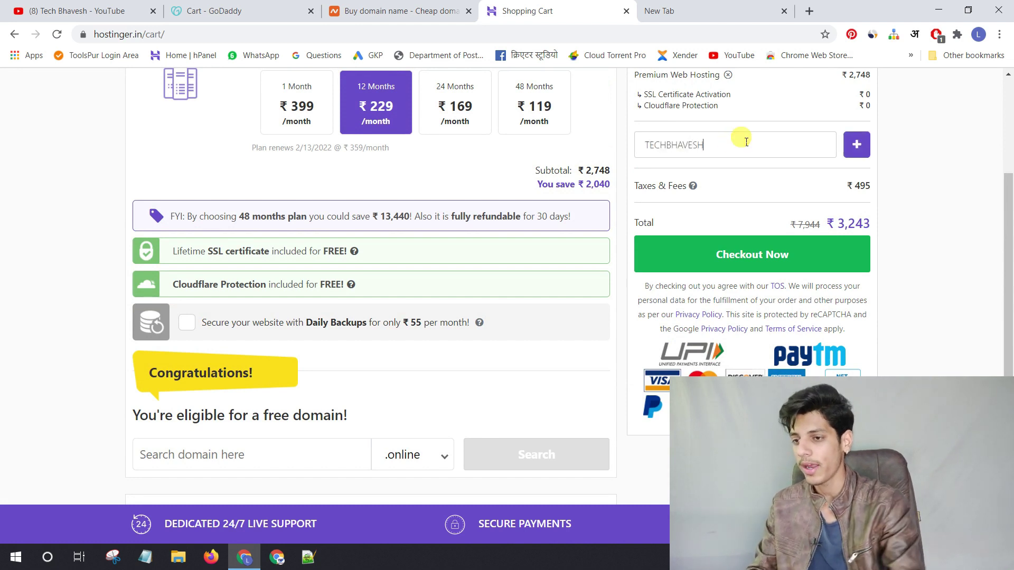
left_click(855, 143)
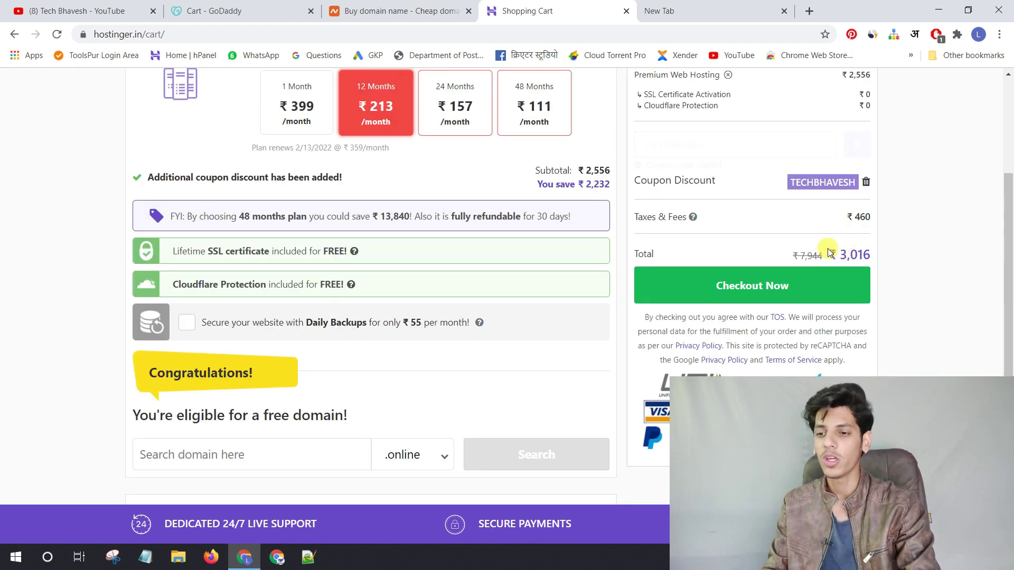
left_click_drag(828, 215, 874, 218)
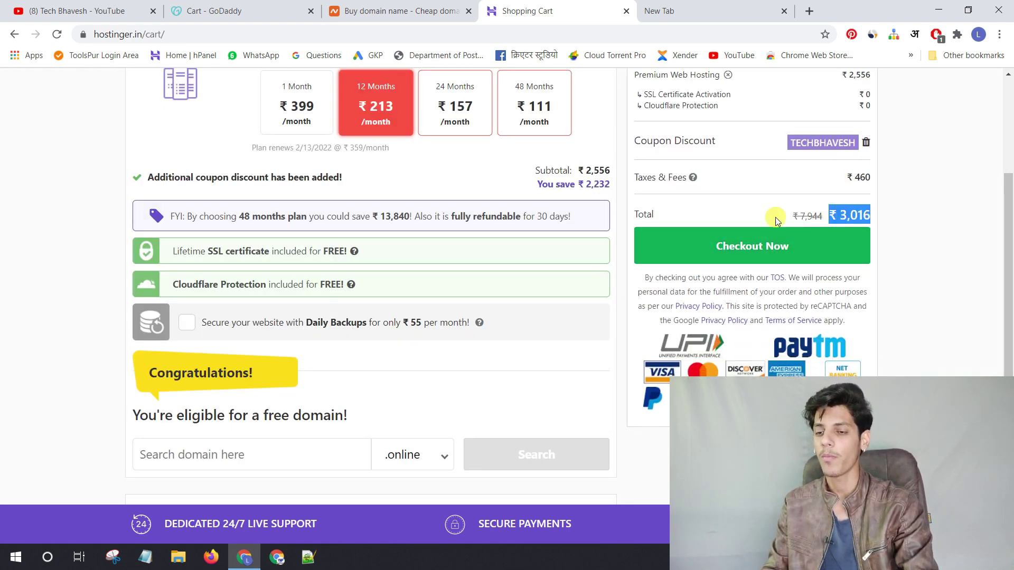
scroll(766, 211, "up", 3)
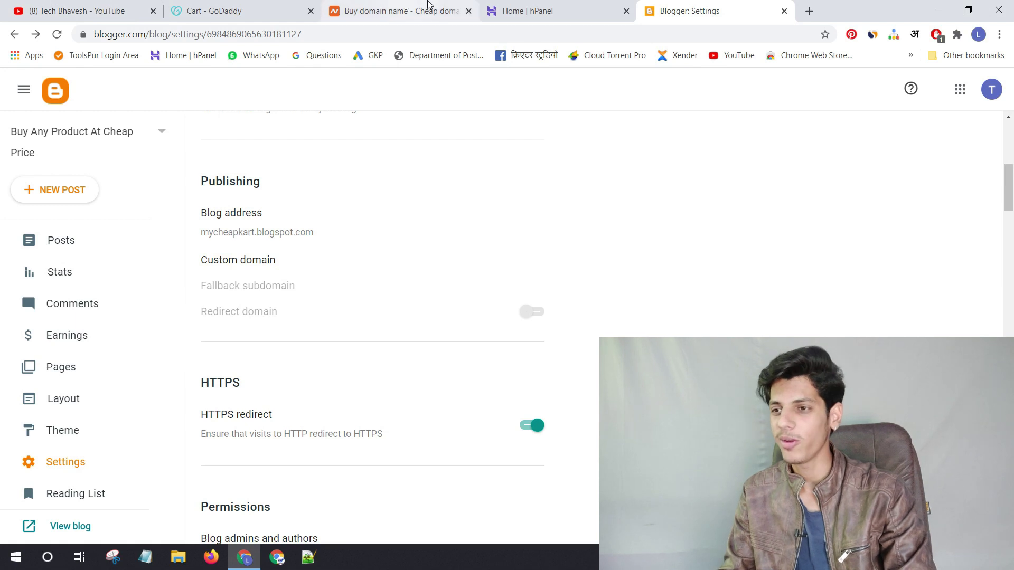
Step: Switch to Hostinger's hPanel and open the DNS / Nameservers settings of the domain lyricspol.com
left_click(570, 8)
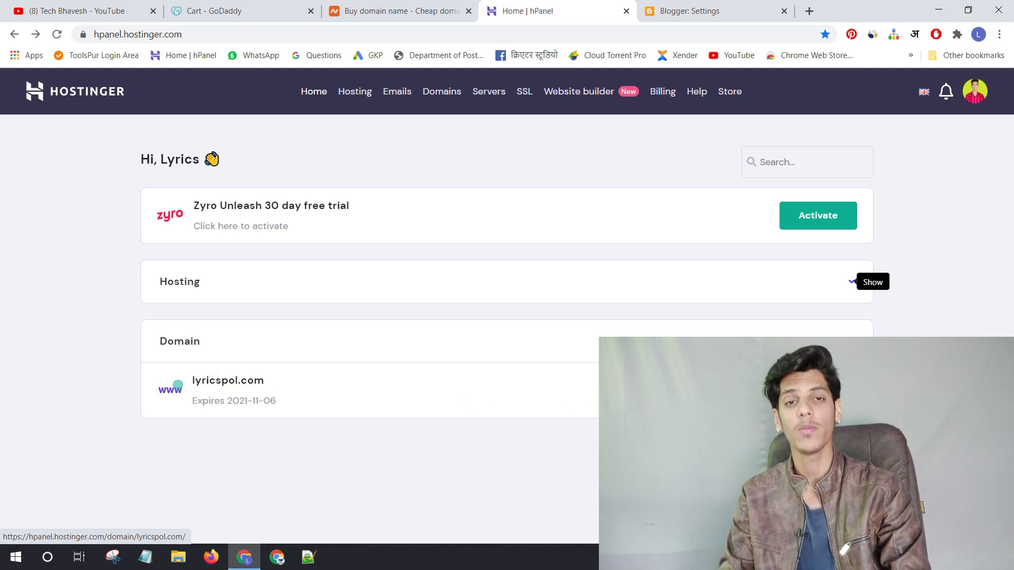
left_click(623, 391)
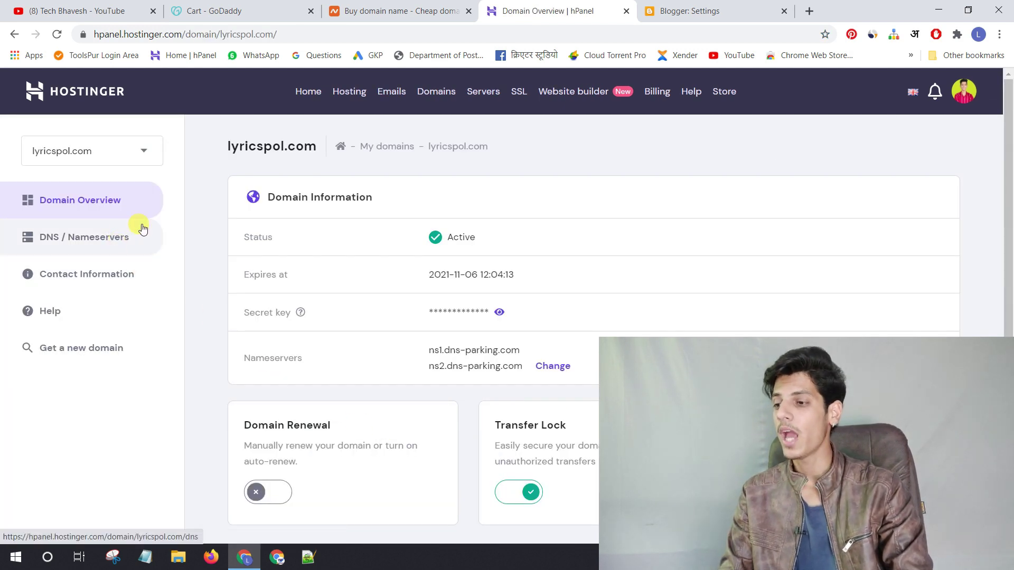
left_click(84, 246)
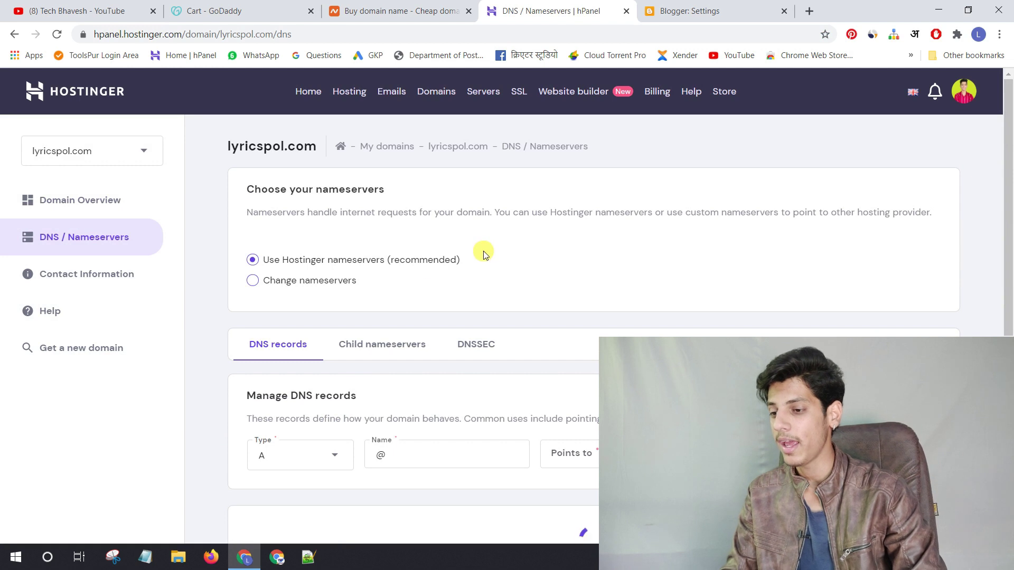
Step: Examine the nameserver options, the Manage DNS records form and the list of existing DNS records for lyricspol.com
scroll(492, 257, "down", 1)
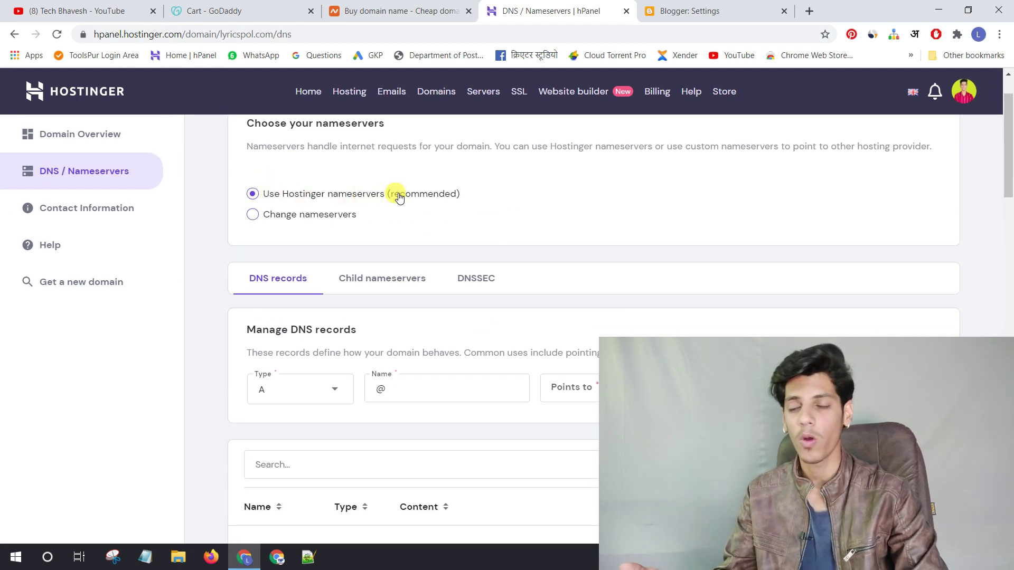
scroll(396, 197, "down", 2)
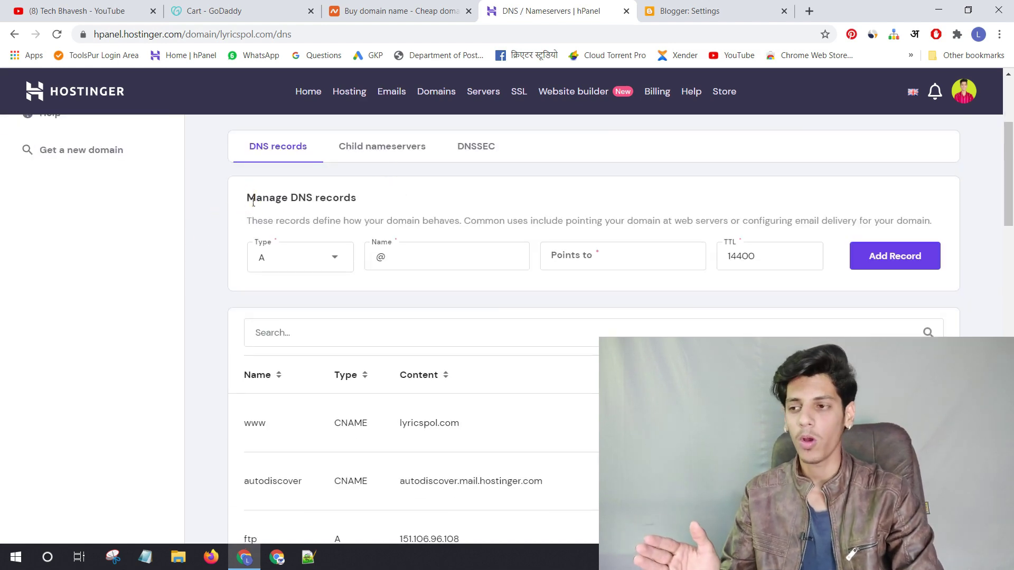
left_click_drag(253, 202, 344, 220)
left_click(362, 196)
scroll(497, 239, "down", 3)
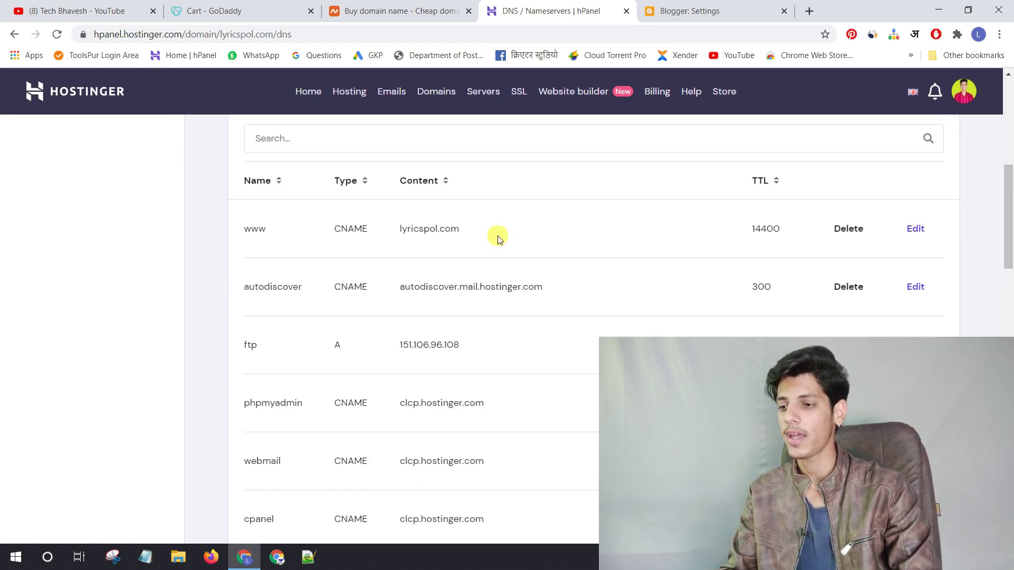
scroll(498, 239, "up", 5)
scroll(432, 262, "down", 3)
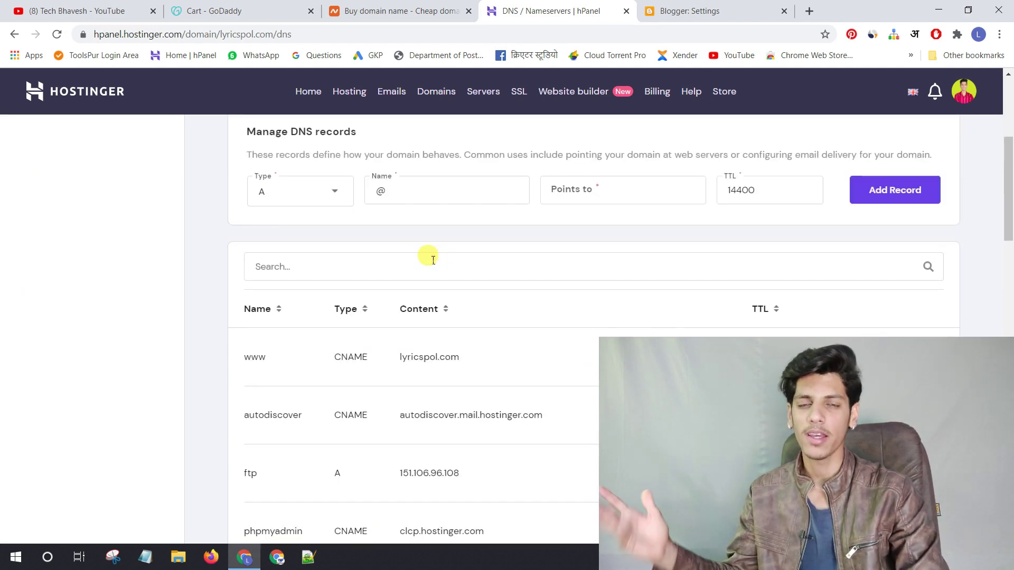
scroll(425, 238, "up", 1)
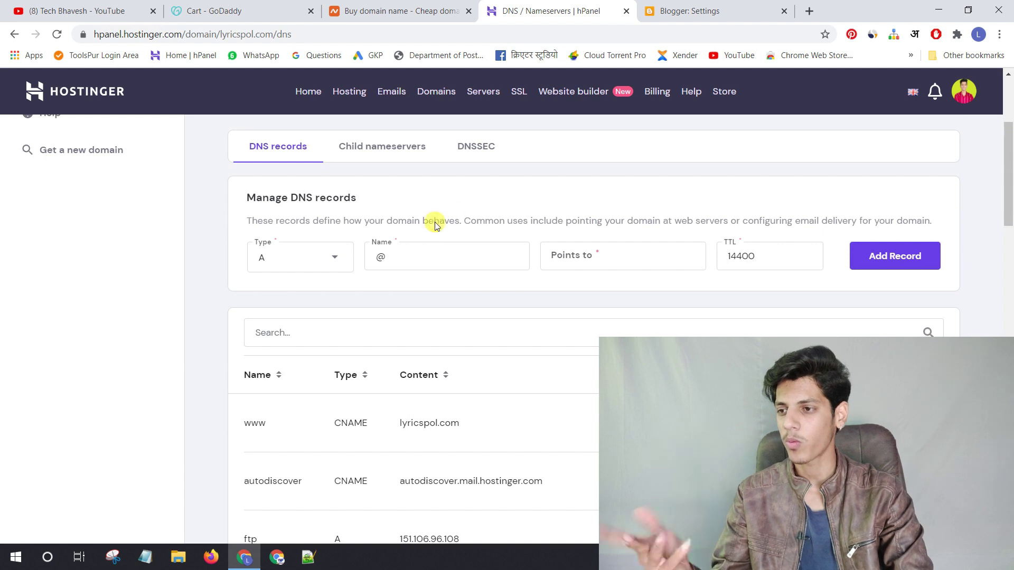
left_click(697, 8)
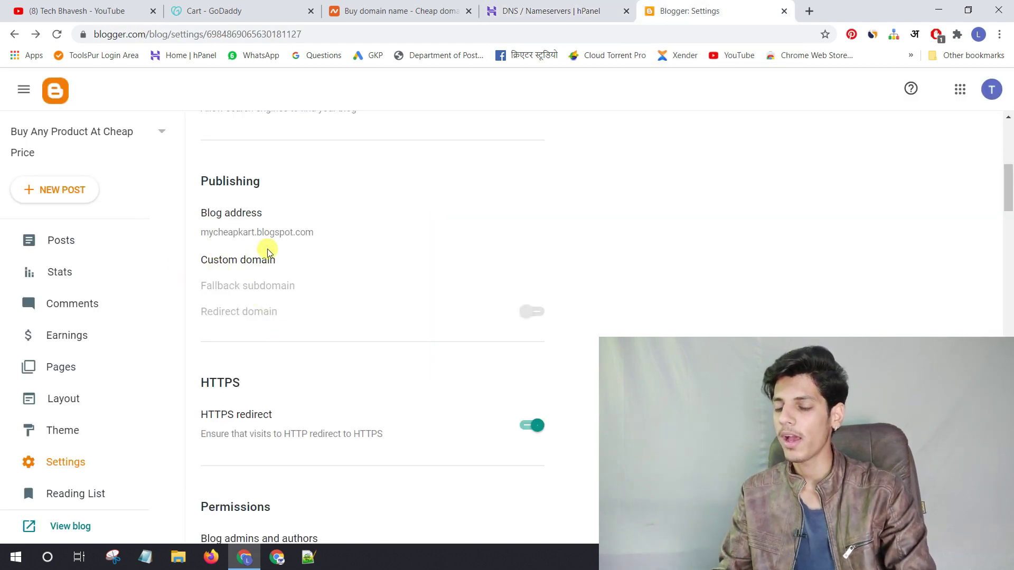
left_click(232, 260)
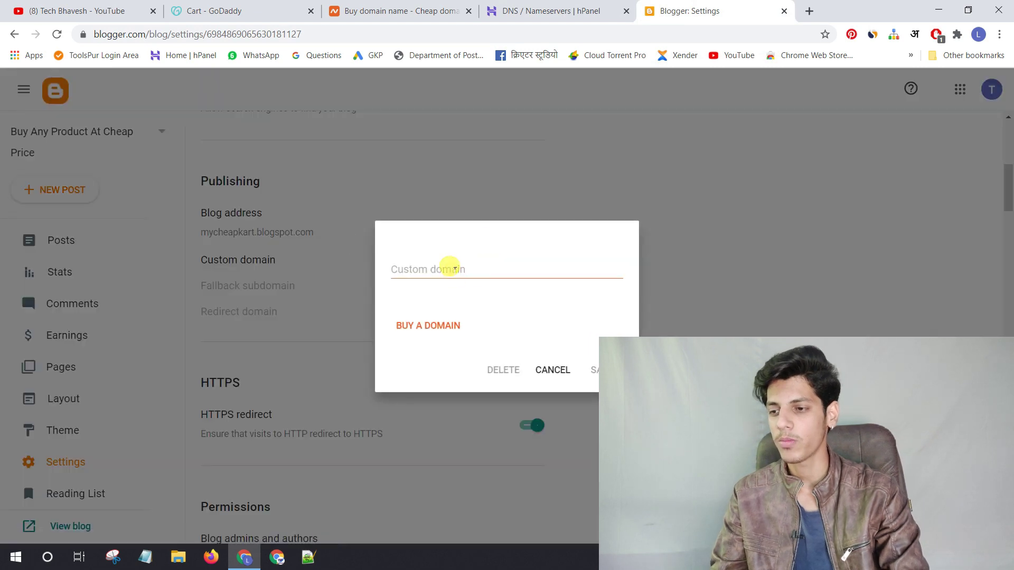
left_click(448, 267)
left_click(546, 8)
scroll(280, 227, "up", 3)
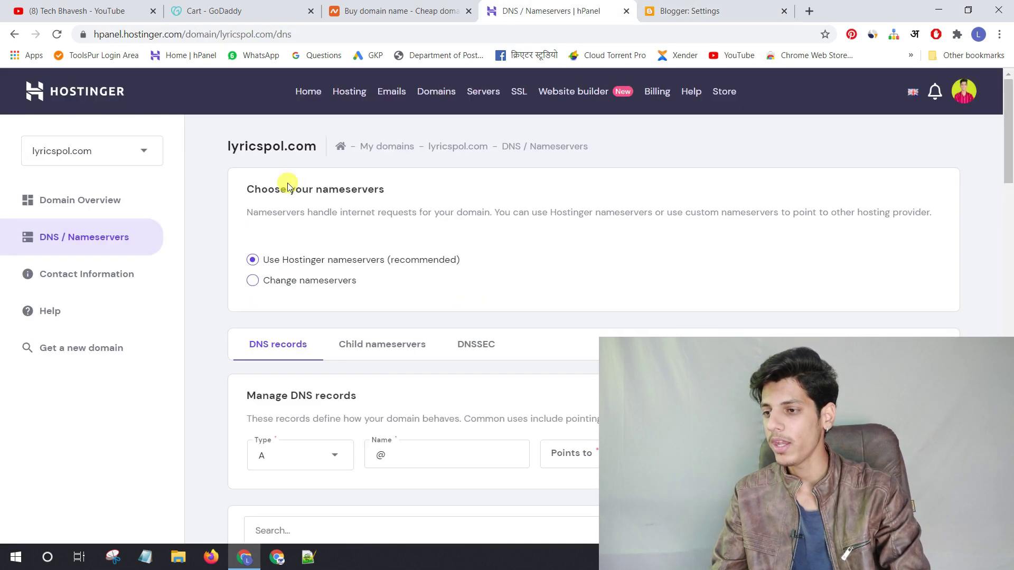
mouse_move(228, 149)
left_mouse_down()
mouse_move(301, 145)
mouse_move(235, 154)
left_mouse_up()
left_click(323, 151)
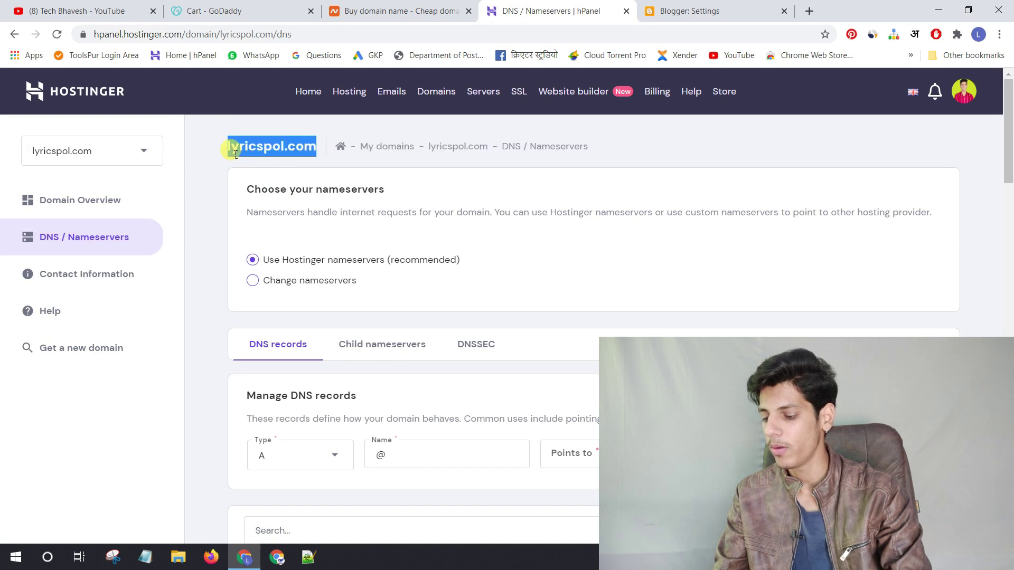
left_click(670, 9)
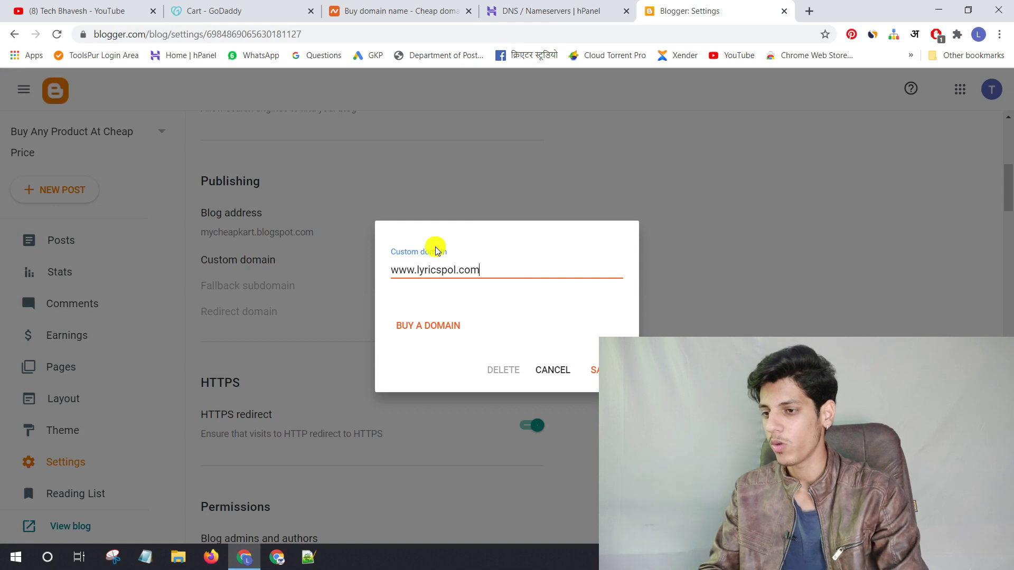
key("Return")
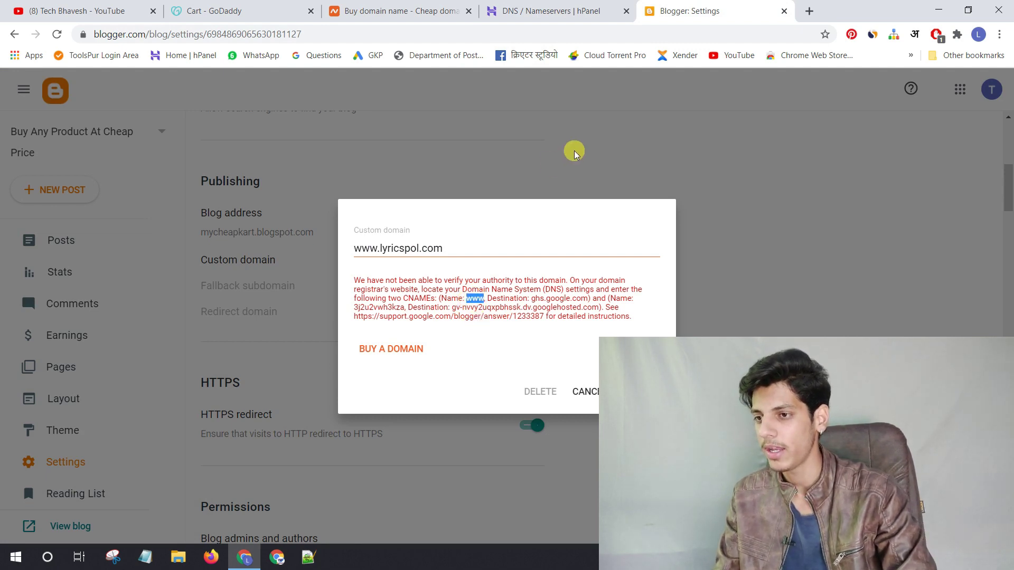
left_click(583, 6)
scroll(679, 317, "down", 4)
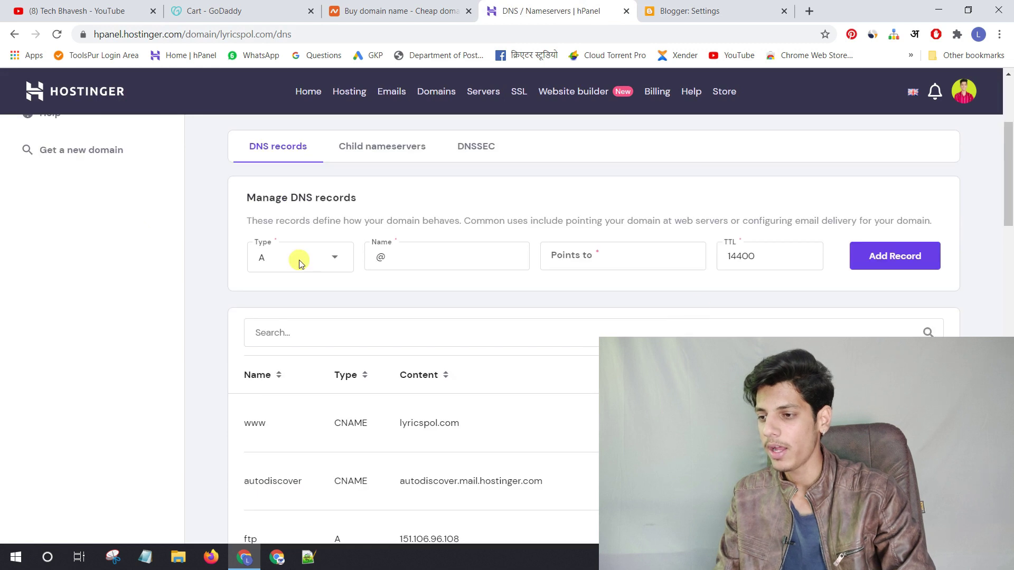
left_click(298, 259)
left_click(285, 373)
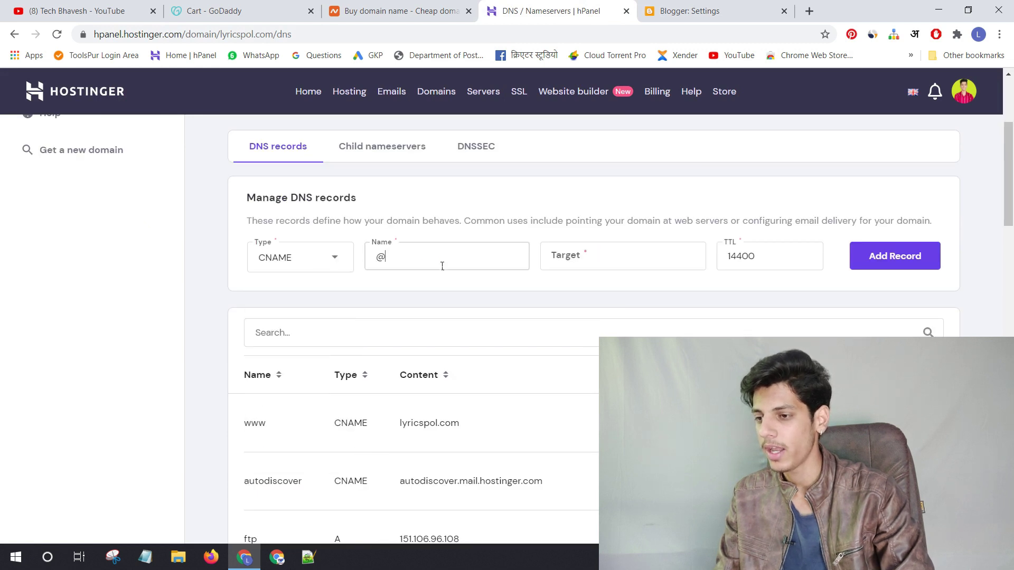
left_click_drag(442, 265, 340, 252)
type("www")
left_click(581, 256)
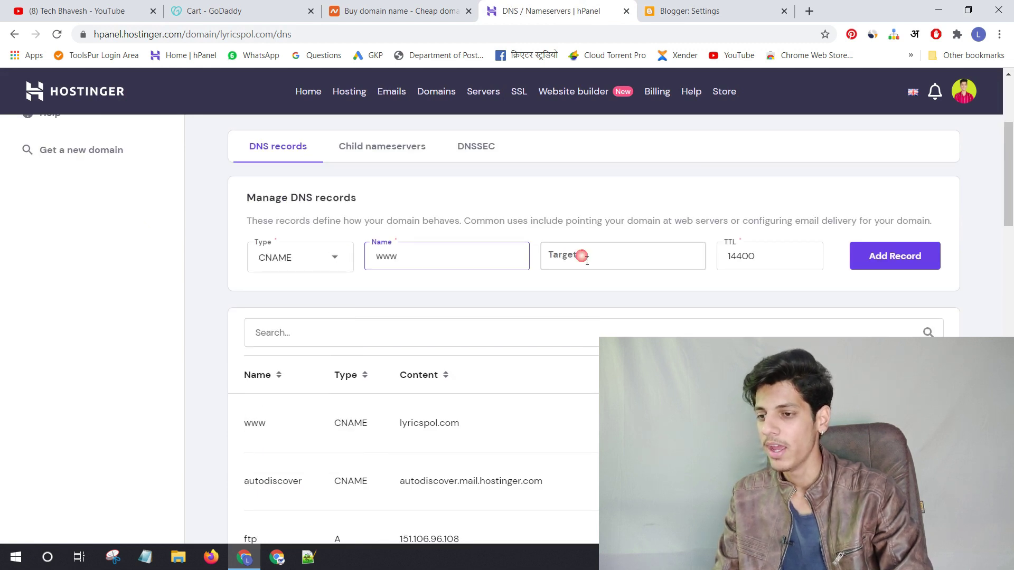
Step: Copy the first CNAME's destination, ghs.google.com, from the custom domain message in Blogger
left_click(452, 4)
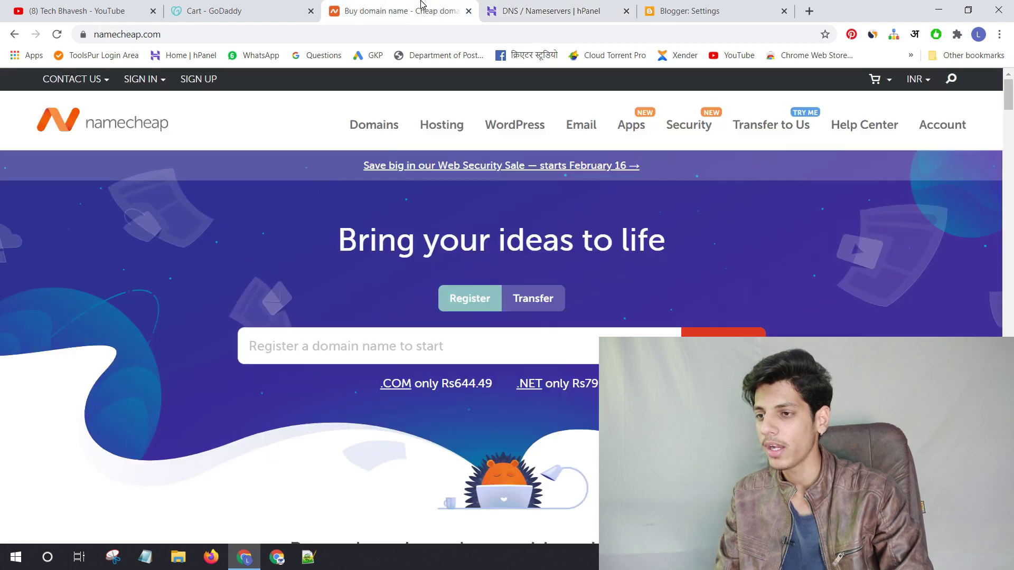
left_click(699, 6)
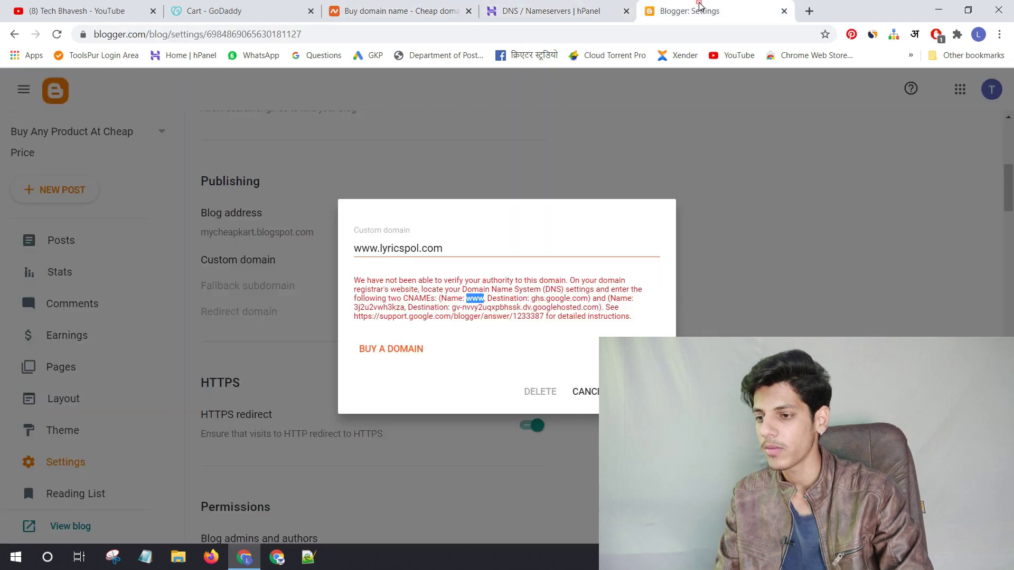
left_click(557, 305)
left_click(533, 304)
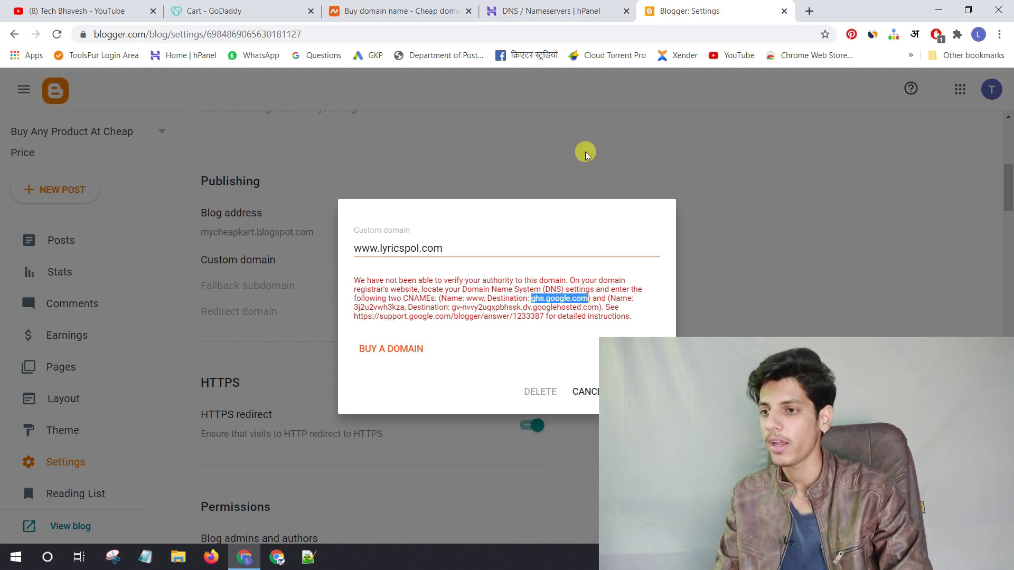
Step: In hPanel, set the www CNAME record's target to ghs.google.com and add the record
left_click(602, 10)
type("ghs.google.com")
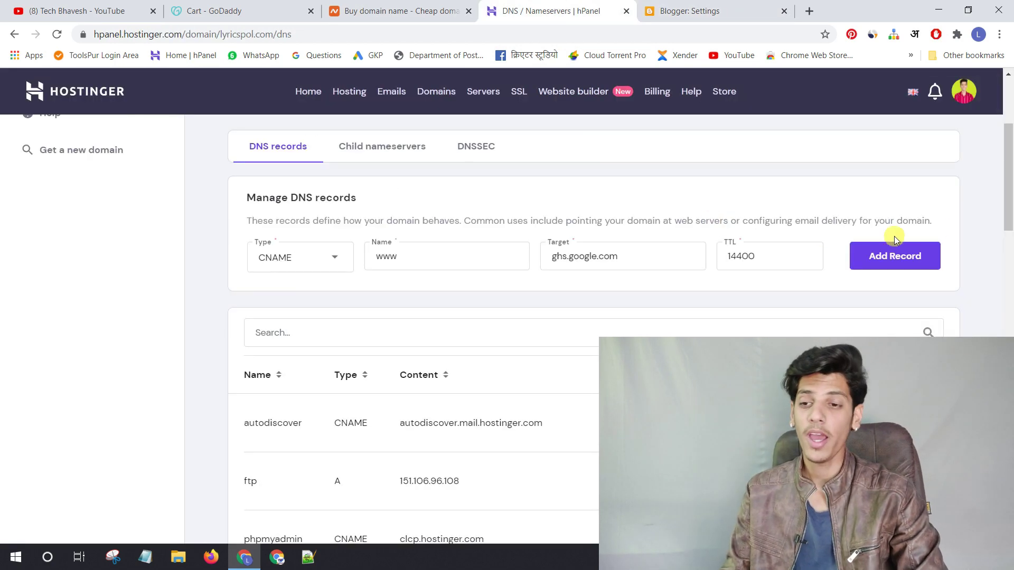
left_click(908, 255)
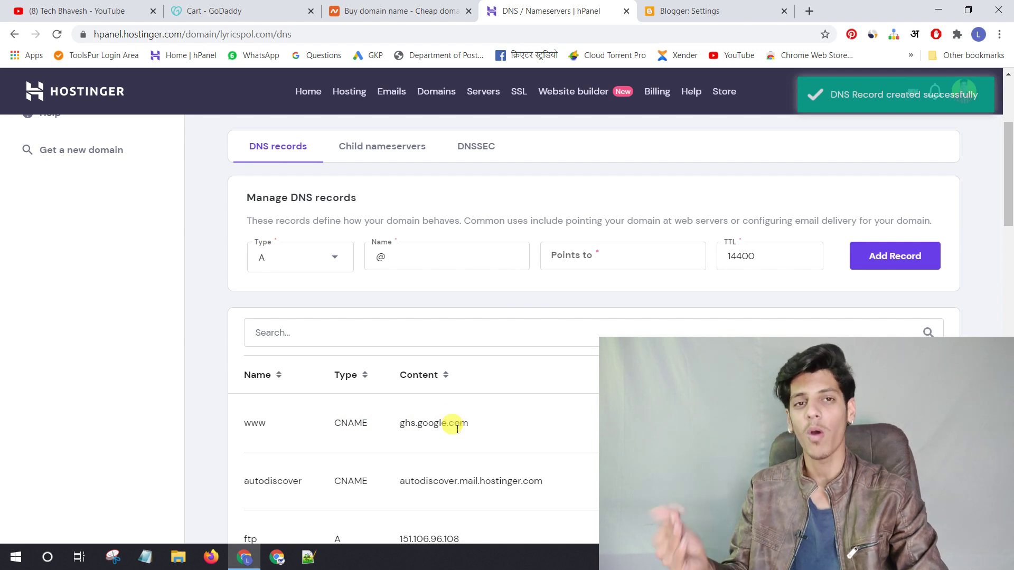
Step: Fill in another DNS record in hPanel with type CNAME and the second CNAME's verification name copied from Blogger's custom domain message
left_click(294, 252)
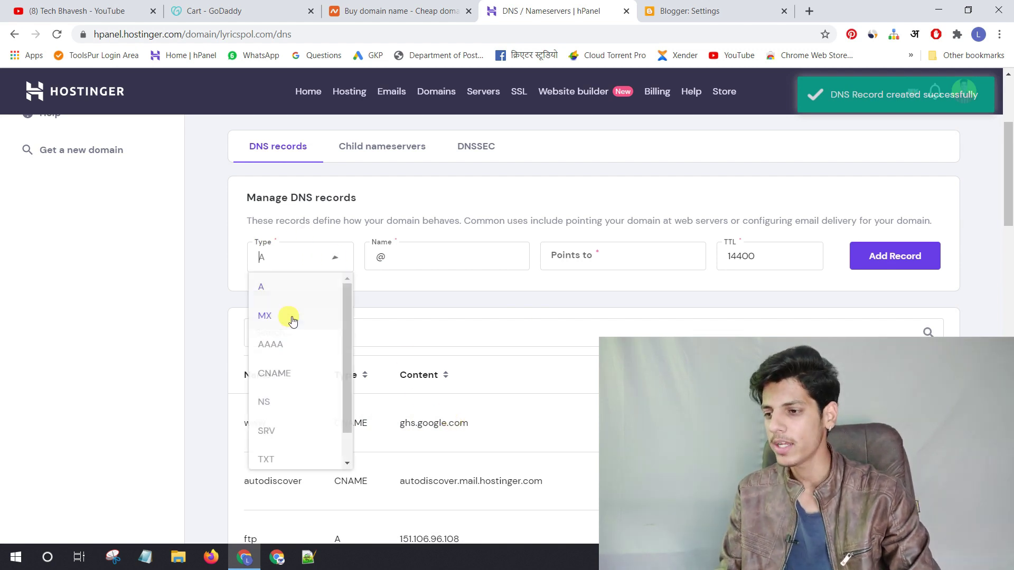
left_click(277, 371)
left_click(697, 6)
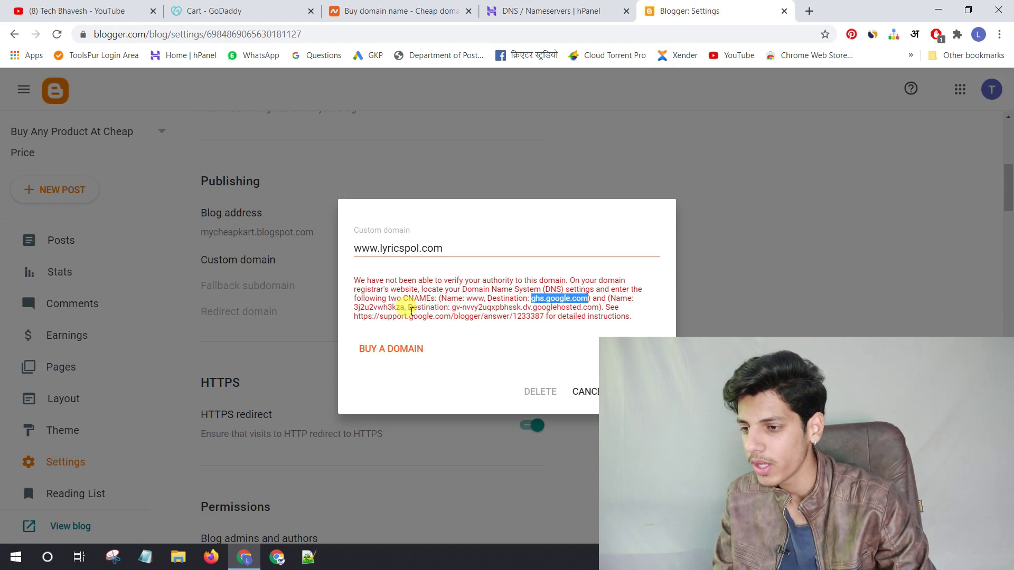
left_click_drag(405, 308, 393, 308)
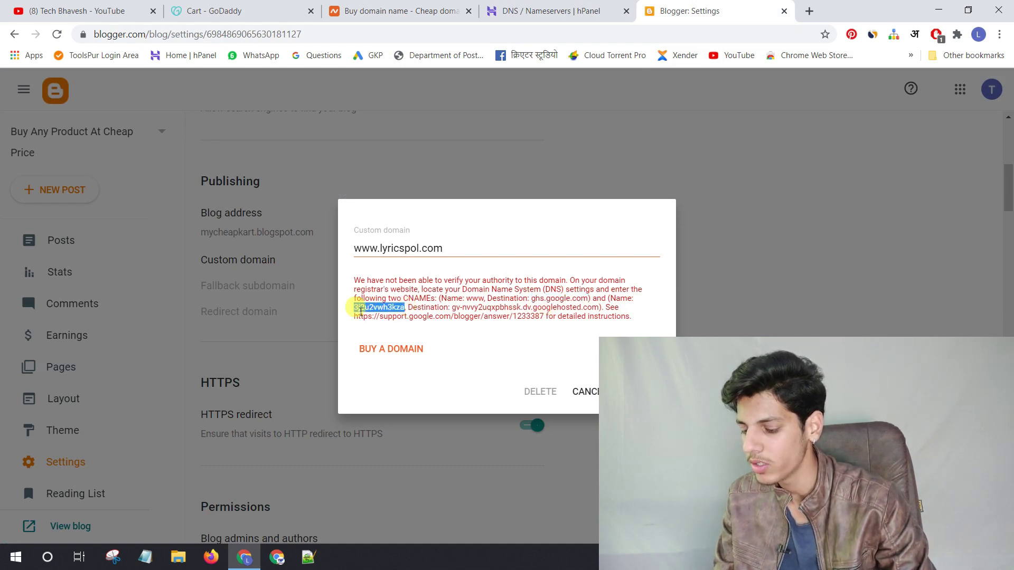
left_click(539, 5)
left_click(418, 259)
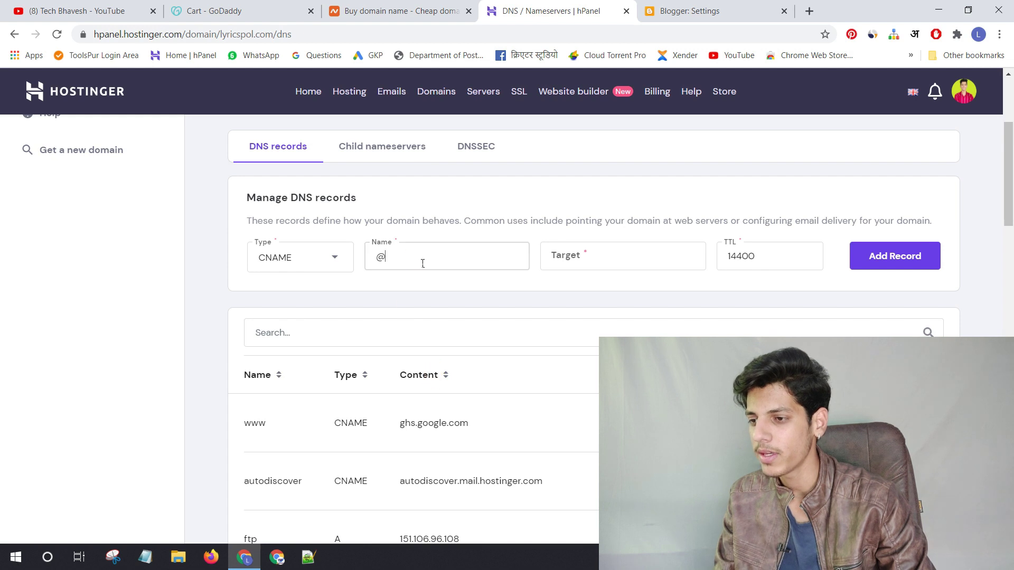
double_click(382, 257)
type("3j2u2vwh3kza")
Step: Copy the second CNAME's googlehosted.com verification destination from Blogger into the record's target in hPanel, and add the record
left_click(660, 264)
left_click(695, 6)
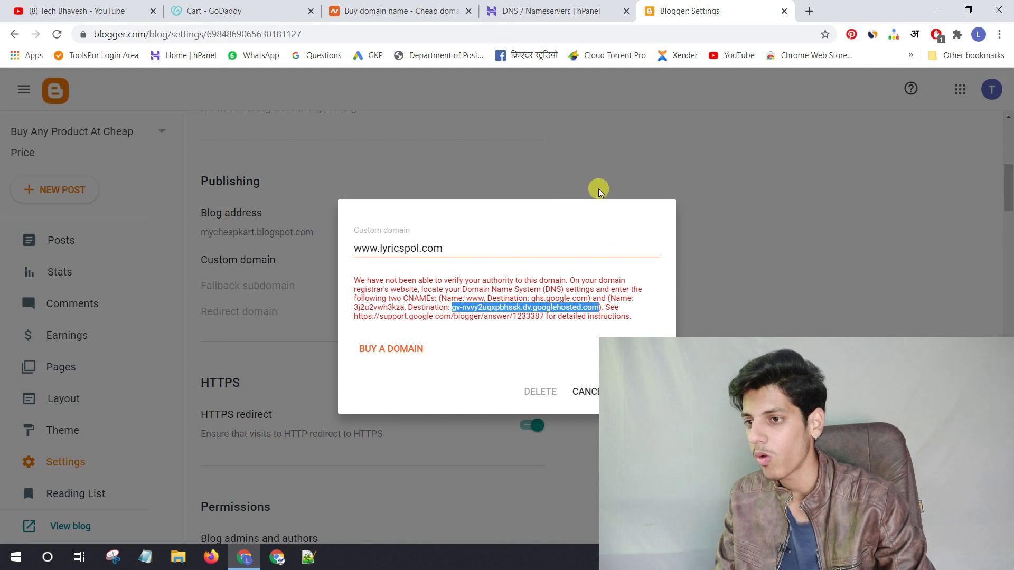
left_click(549, 10)
type("gv-nvvy2uqxpbhssk.dv.googlehosted.com")
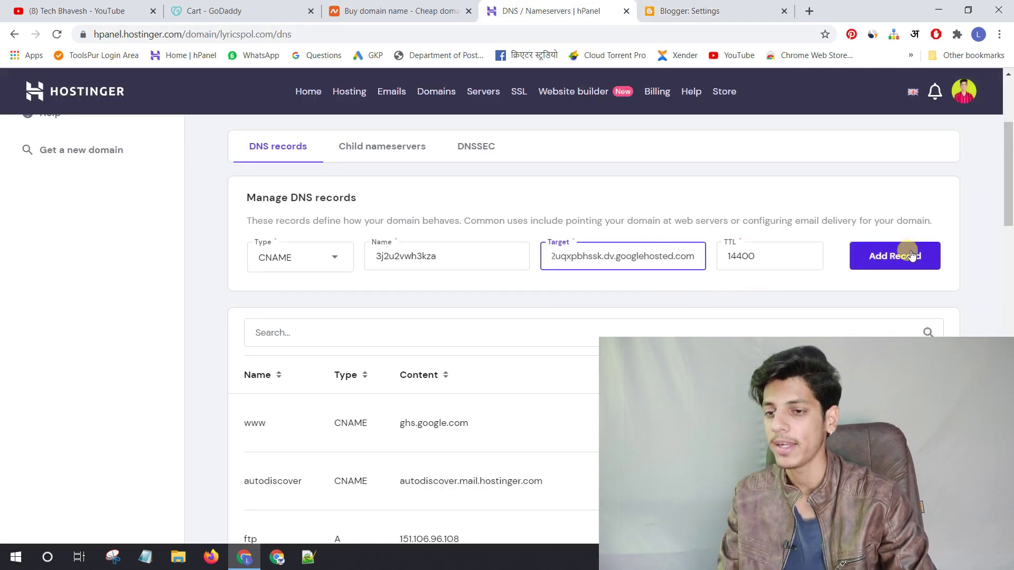
left_click(912, 255)
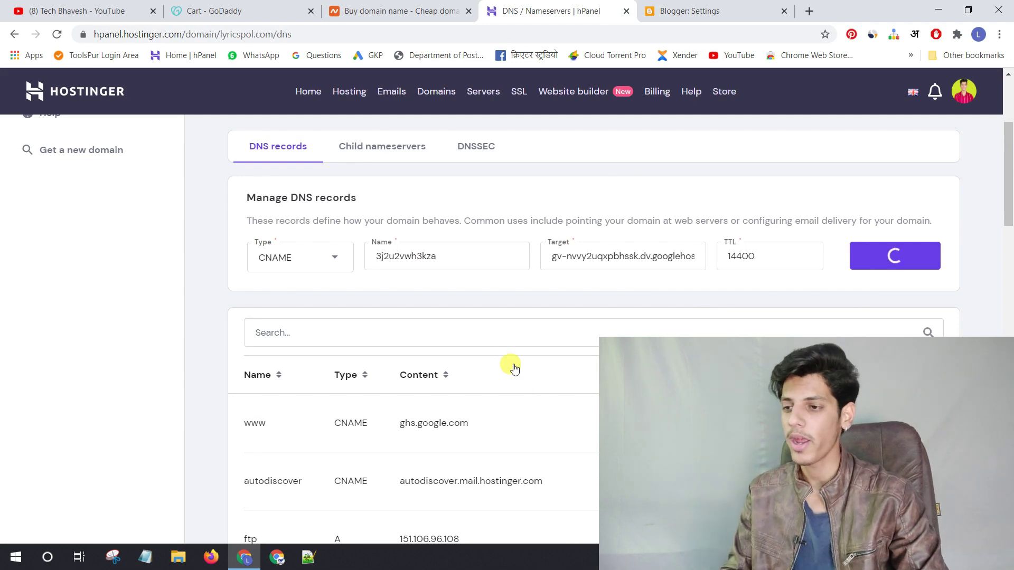
Step: Open the support.google.com/blogger/answer/1233387 address from Blogger's custom domain message and find the A-records for the naked redirect
left_click(679, 5)
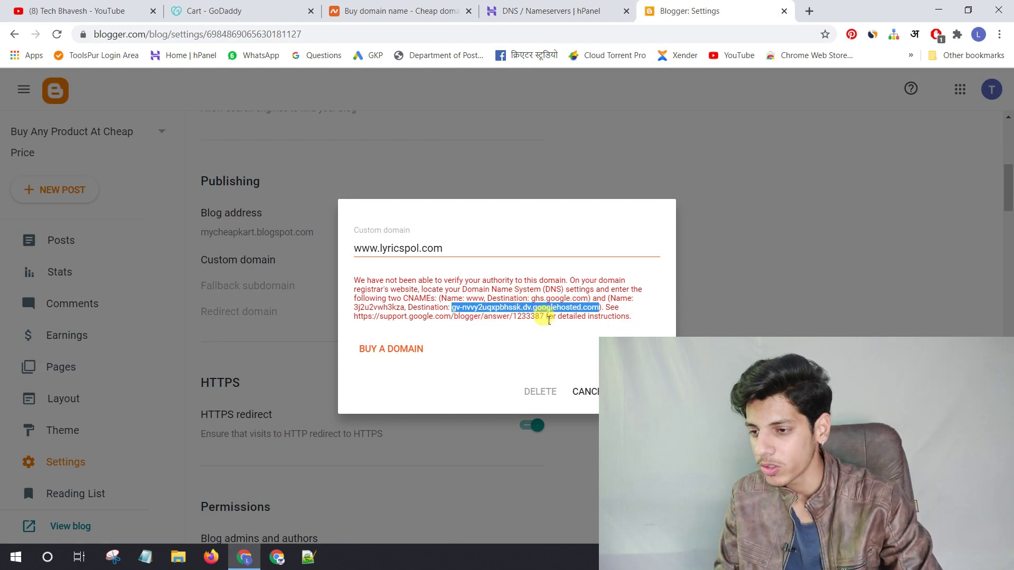
left_click_drag(546, 319, 411, 320)
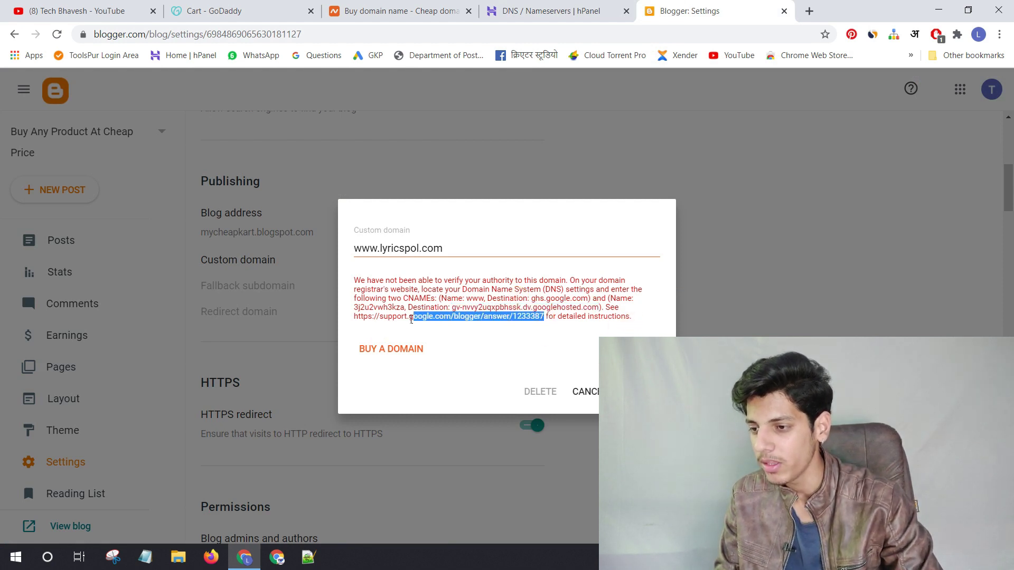
right_click(372, 321)
left_click(388, 325)
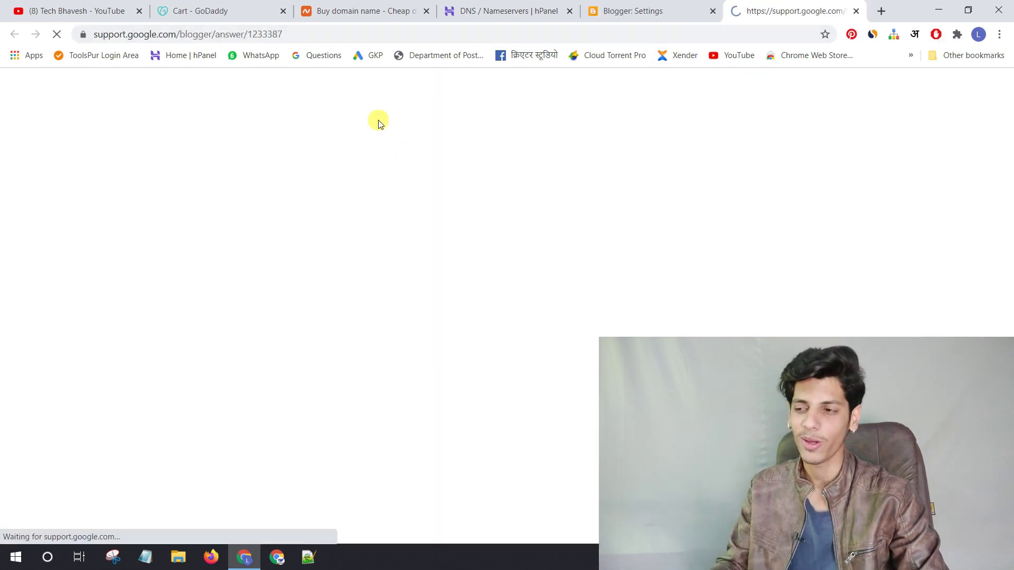
scroll(326, 231, "down", 4)
scroll(322, 235, "down", 12)
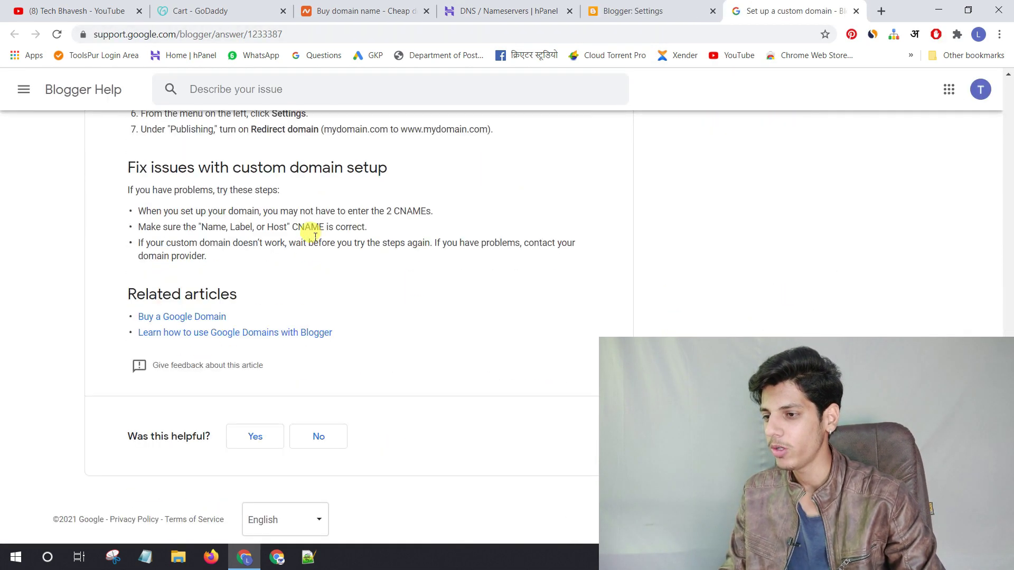
scroll(310, 227, "up", 5)
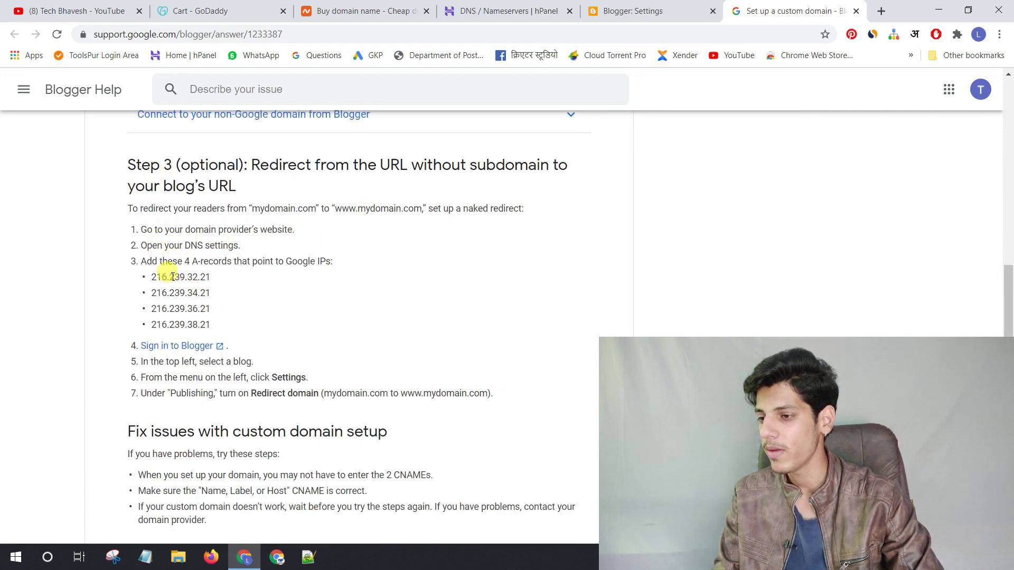
Step: Copy the first Google IP from the help article and add an A record in hPanel for @ pointing to 216.239.32.21
left_click_drag(217, 281, 175, 285)
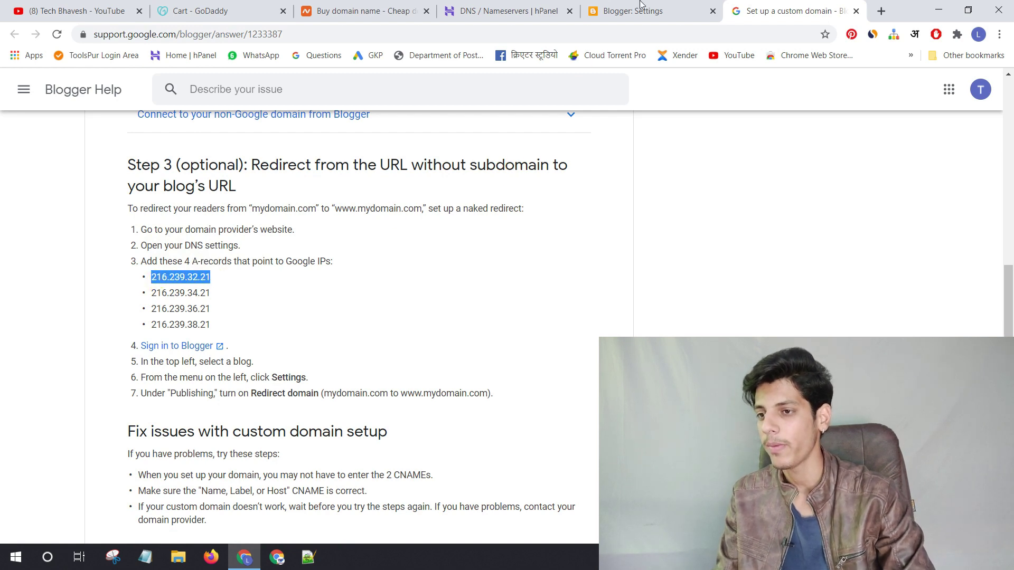
left_click(494, 11)
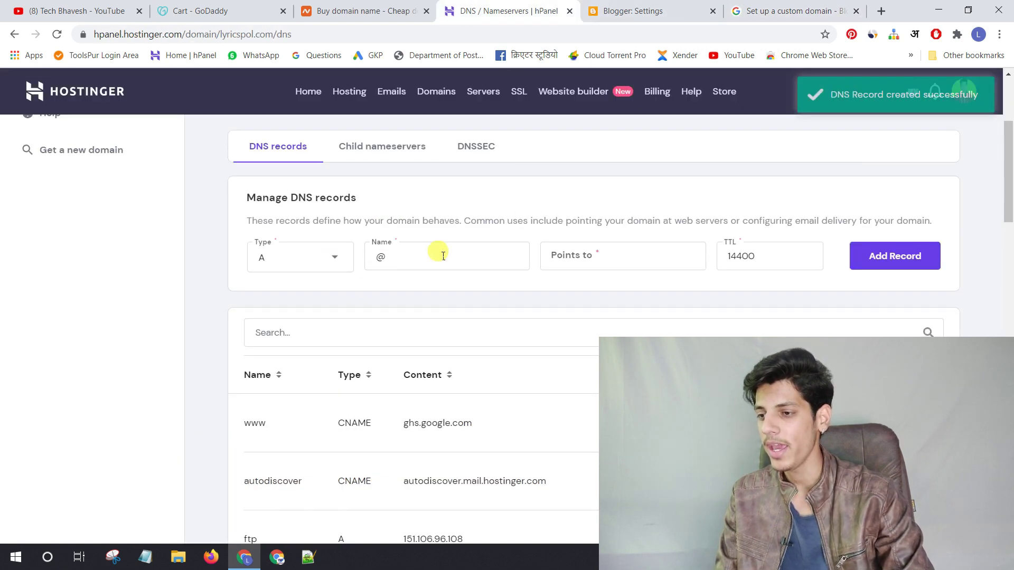
left_click(611, 257)
type("216.239.32.21")
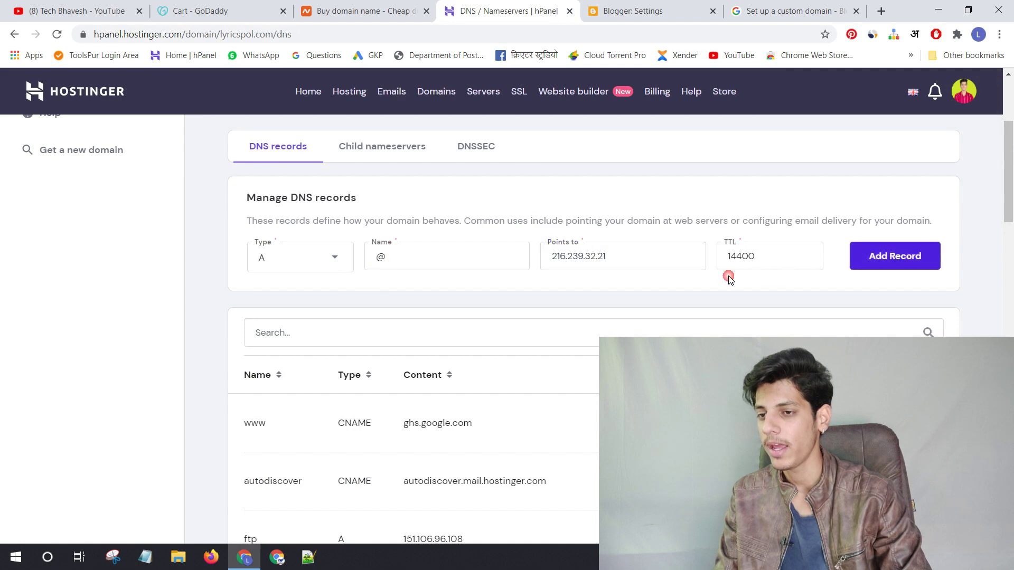
left_click(895, 257)
Step: Copy the second Google IP from the help article and add an A record in hPanel for @ pointing to 216.239.34.21
left_click(764, 7)
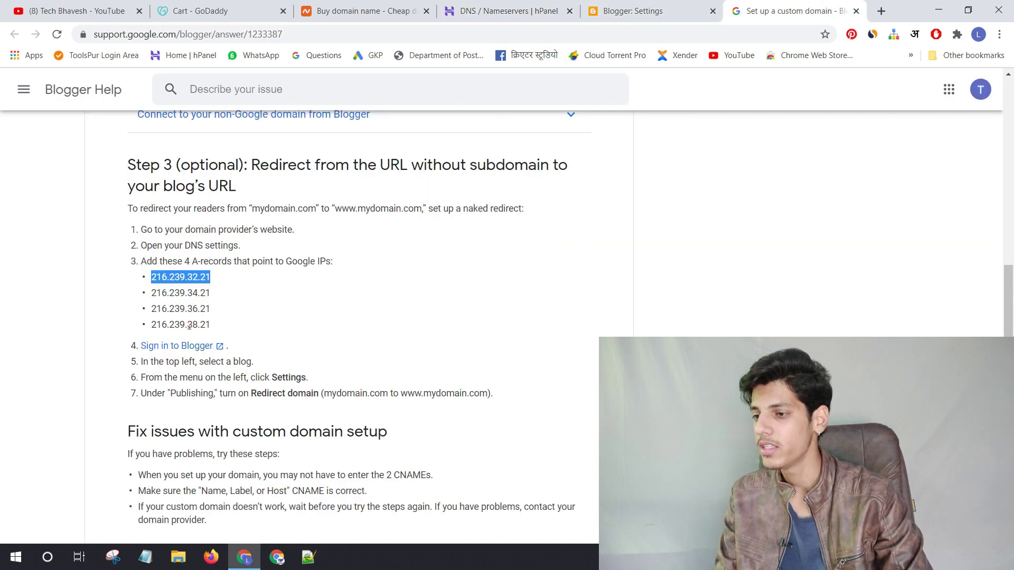
double_click(193, 293)
key("ctrl+c")
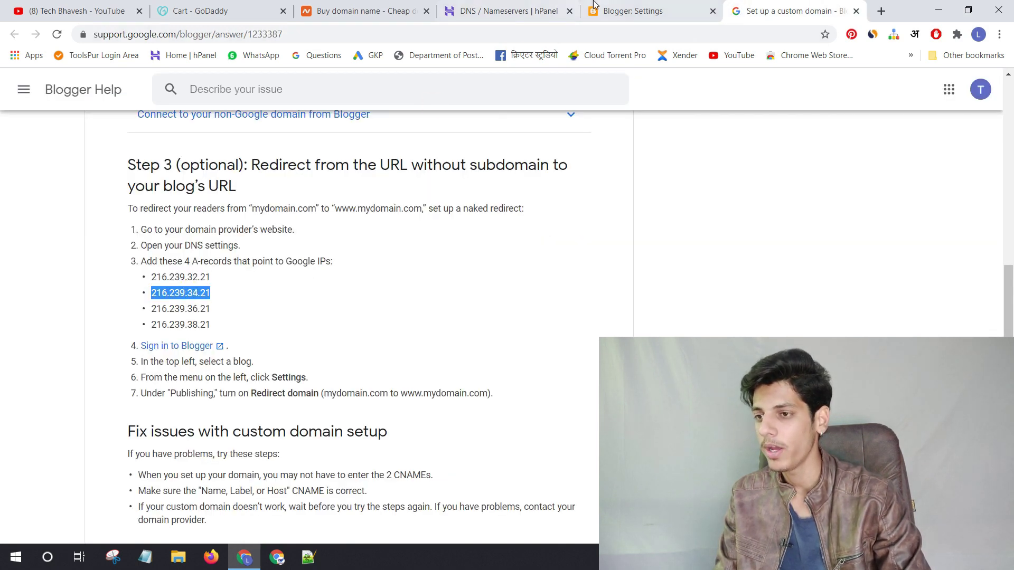
left_click(491, 7)
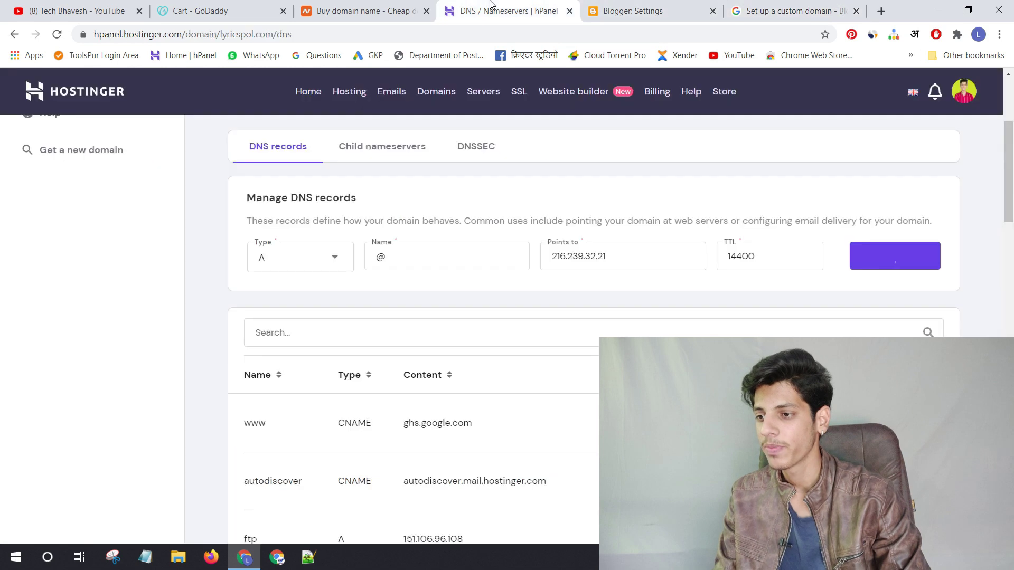
left_click(425, 260)
type("@")
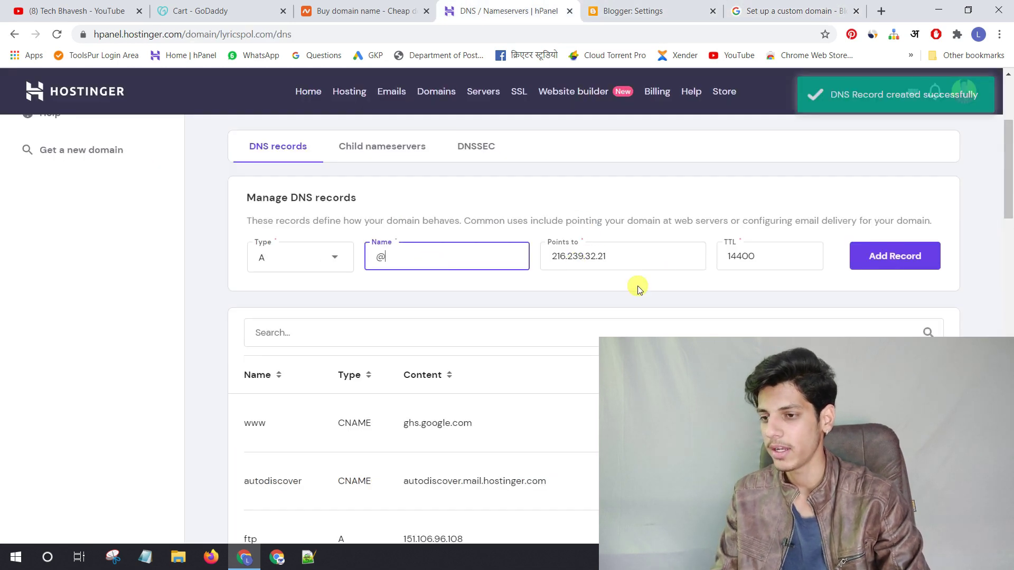
left_click(647, 264)
key("ctrl+a")
key("ctrl+v")
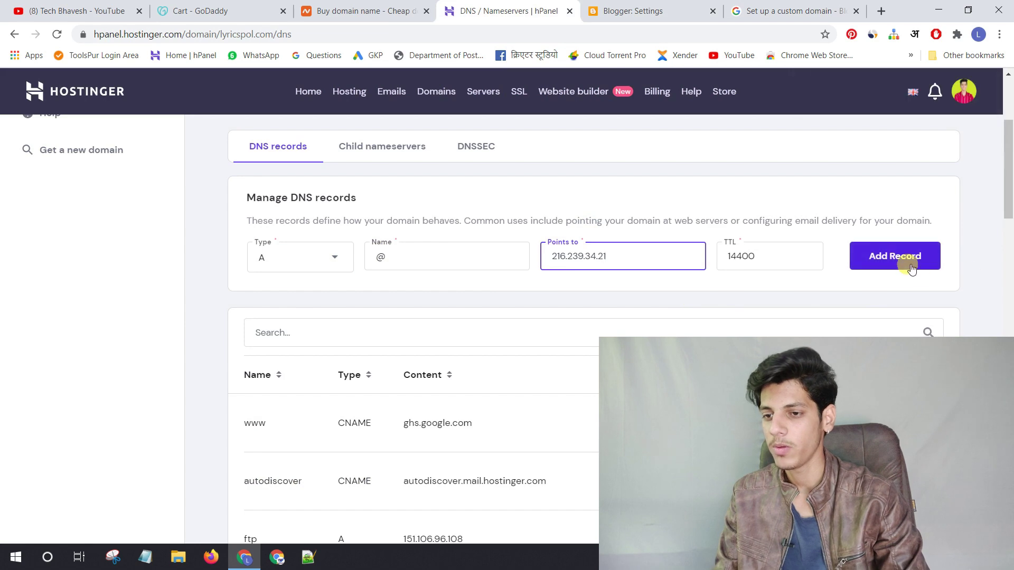
left_click(912, 267)
Step: Copy the third Google IP from the help article and add an A record in hPanel for @ pointing to 216.239.36.21
left_click(764, 10)
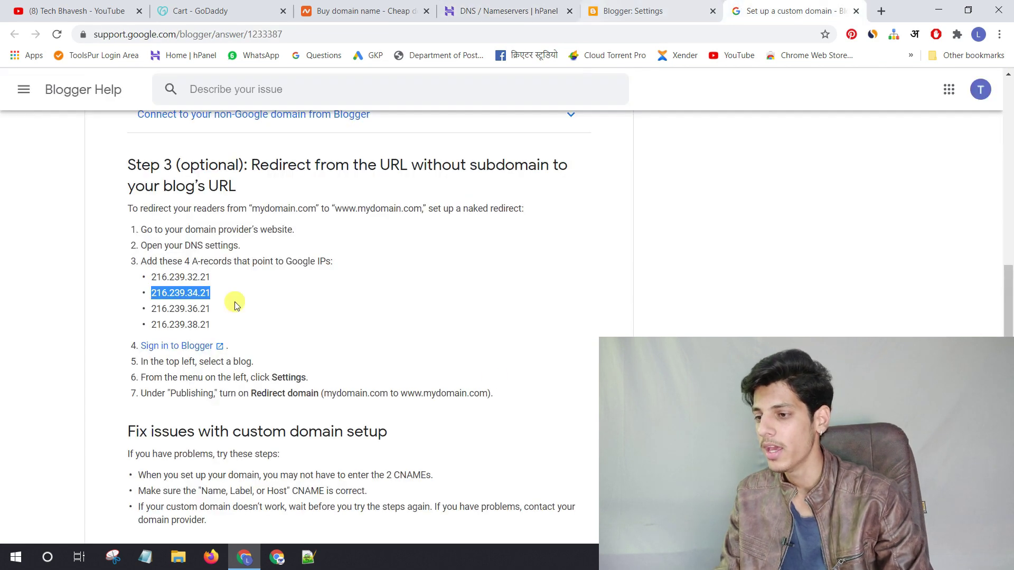
double_click(183, 311)
key("ctrl+c")
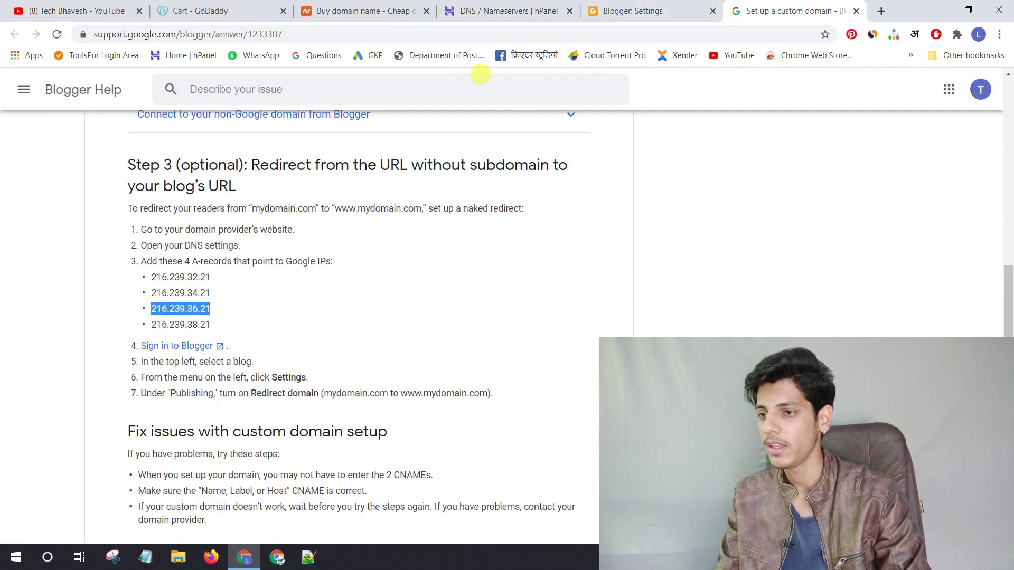
left_click(633, 11)
left_click(507, 11)
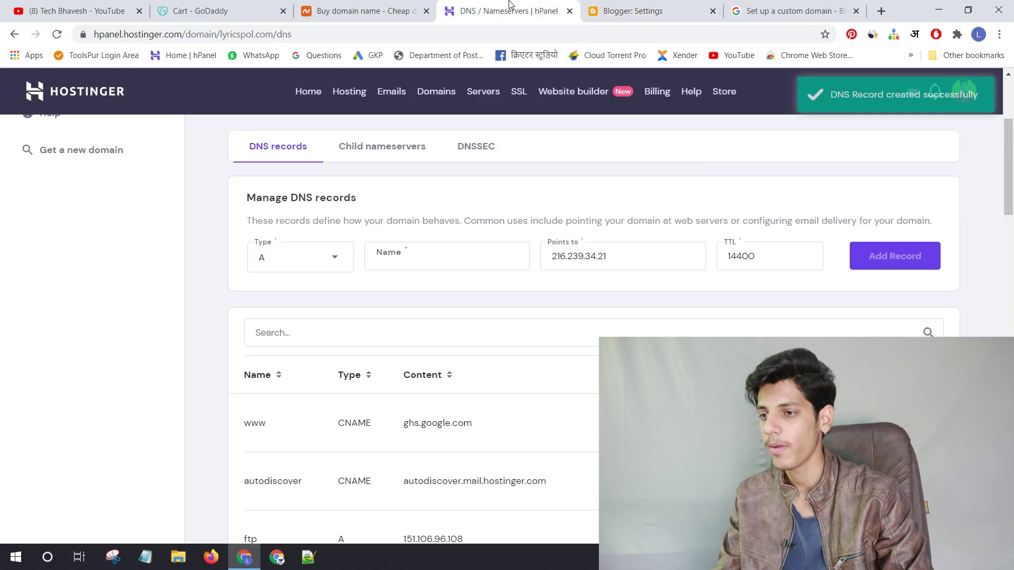
left_click(449, 257)
type("@")
left_click(555, 259)
key("ctrl+a")
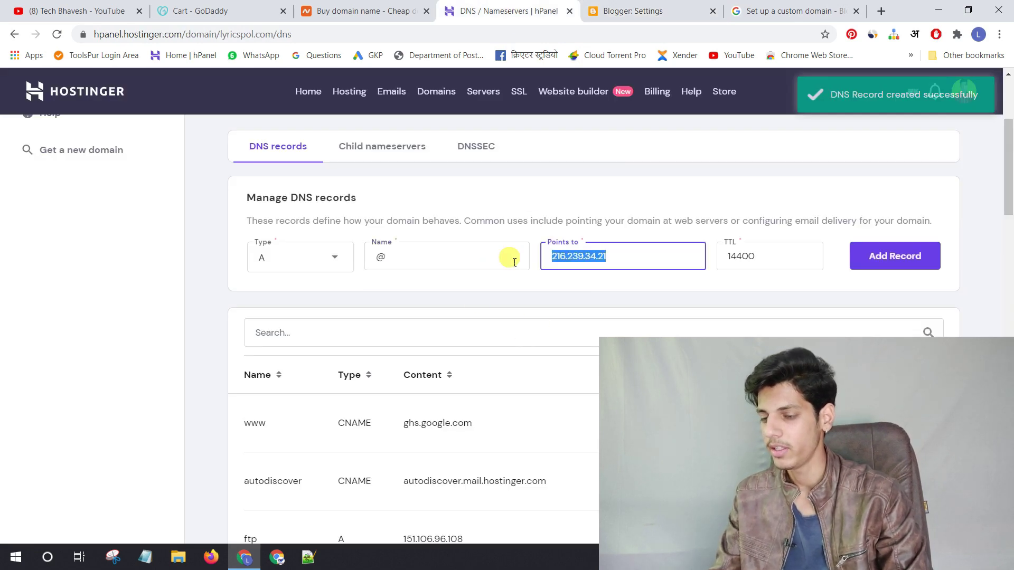
key("ctrl+v")
left_click(874, 256)
Step: Copy the fourth Google IP from the help article and add an A record in hPanel for @ pointing to 216.239.38.21
left_click(772, 6)
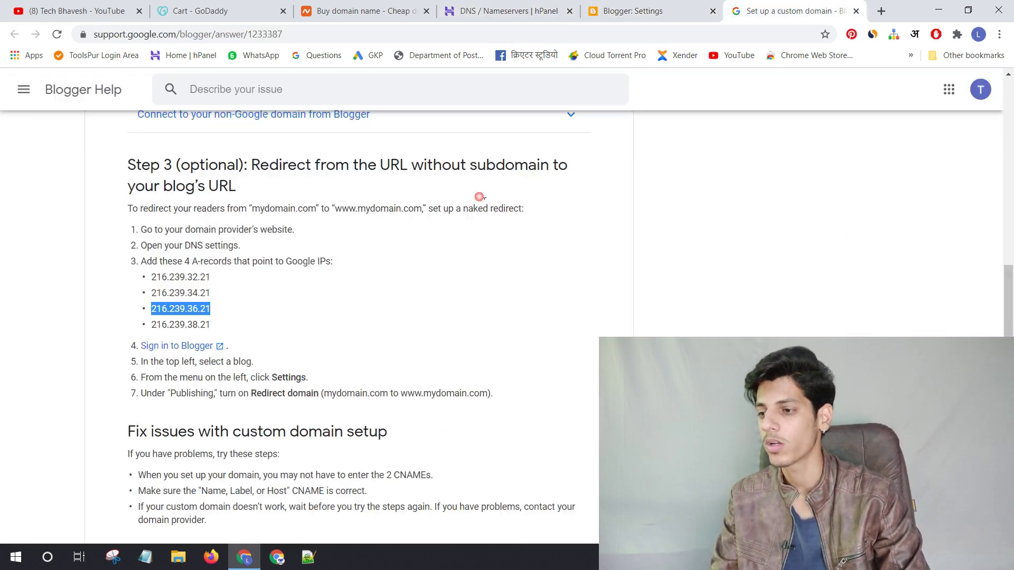
double_click(190, 325)
key("ctrl+c")
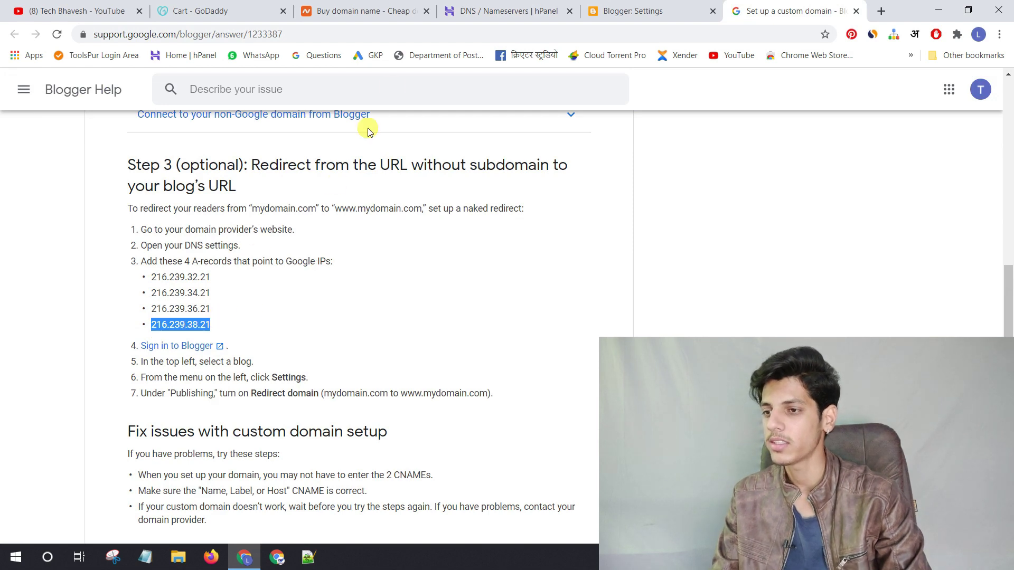
left_click(633, 11)
left_click(364, 10)
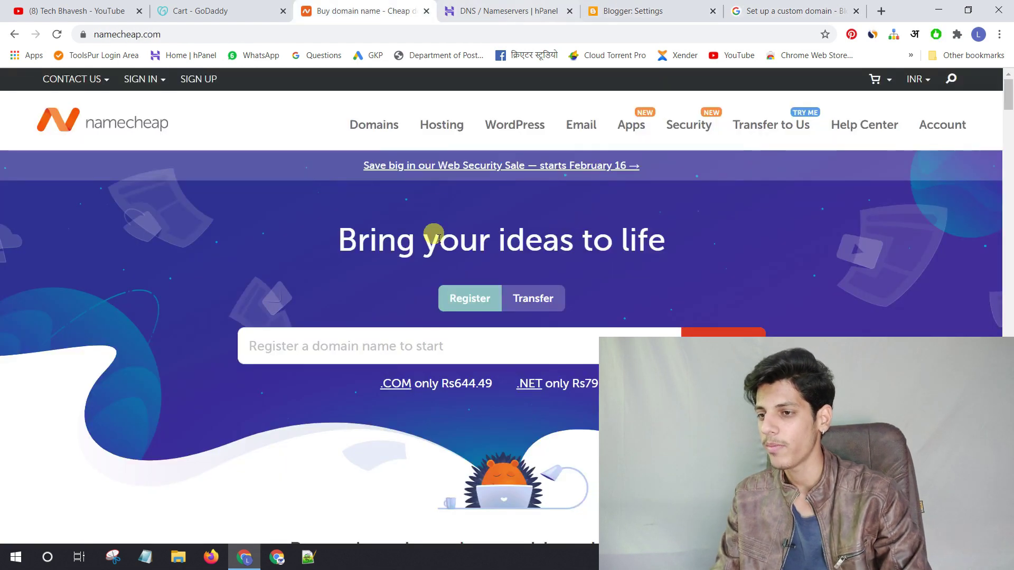
left_click(499, 11)
type("@")
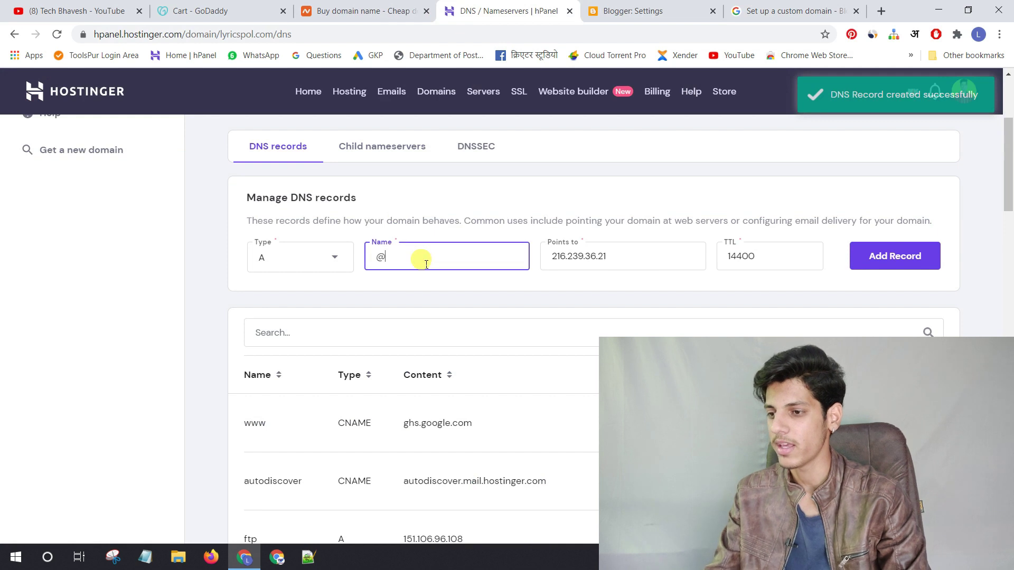
left_click_drag(626, 256, 512, 262)
key("ctrl+v")
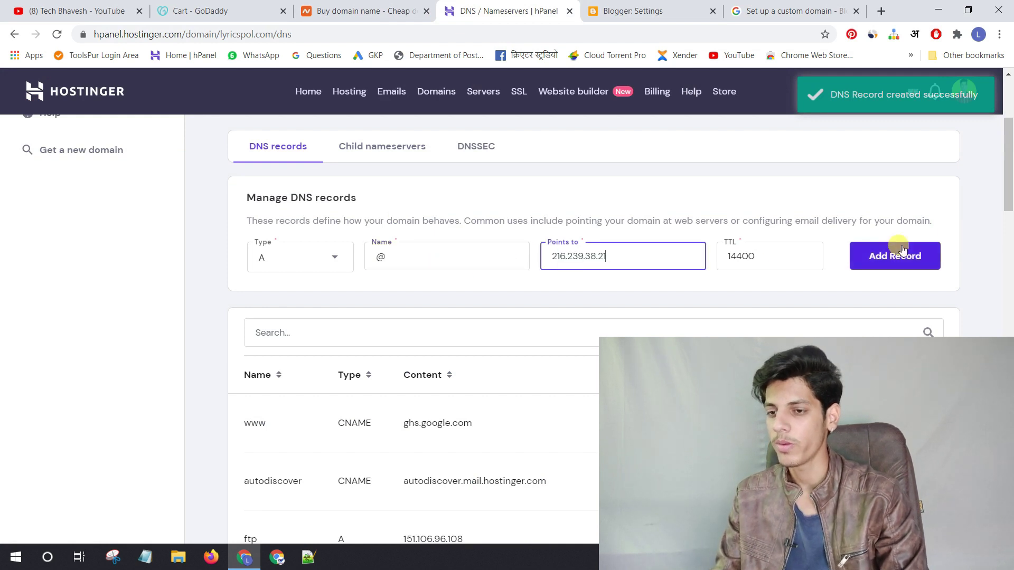
left_click(893, 255)
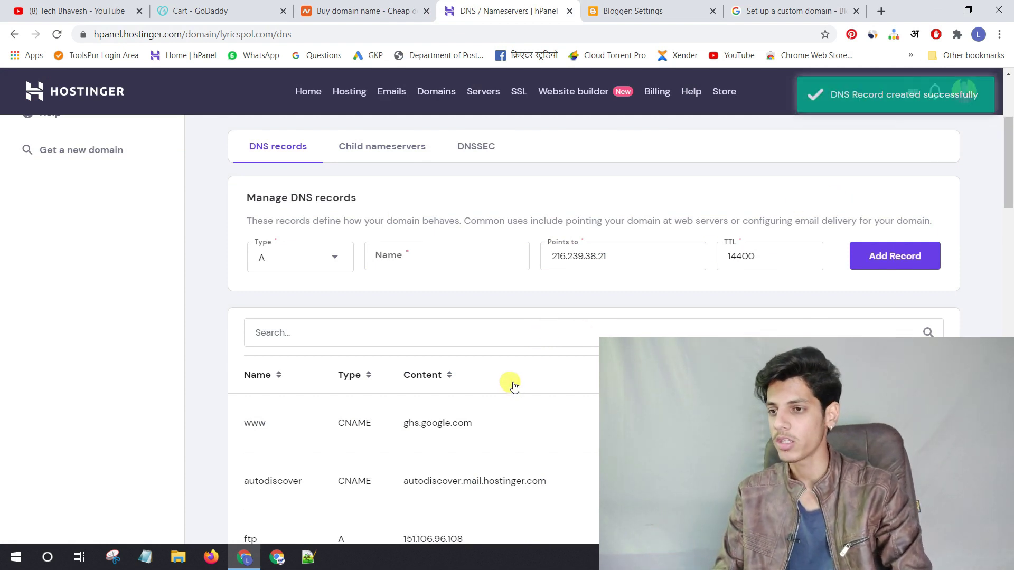
left_click(672, 5)
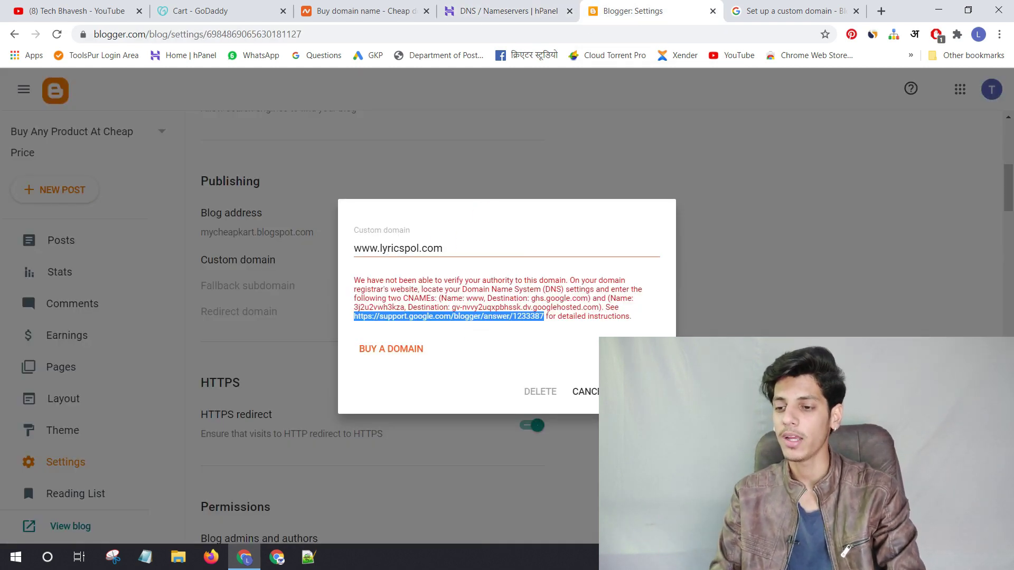
key("Return")
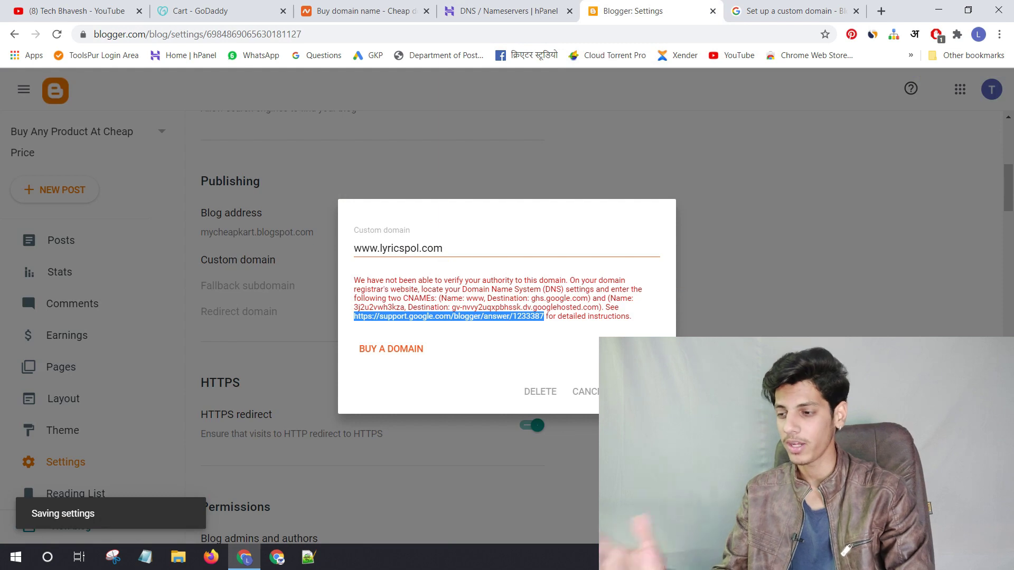